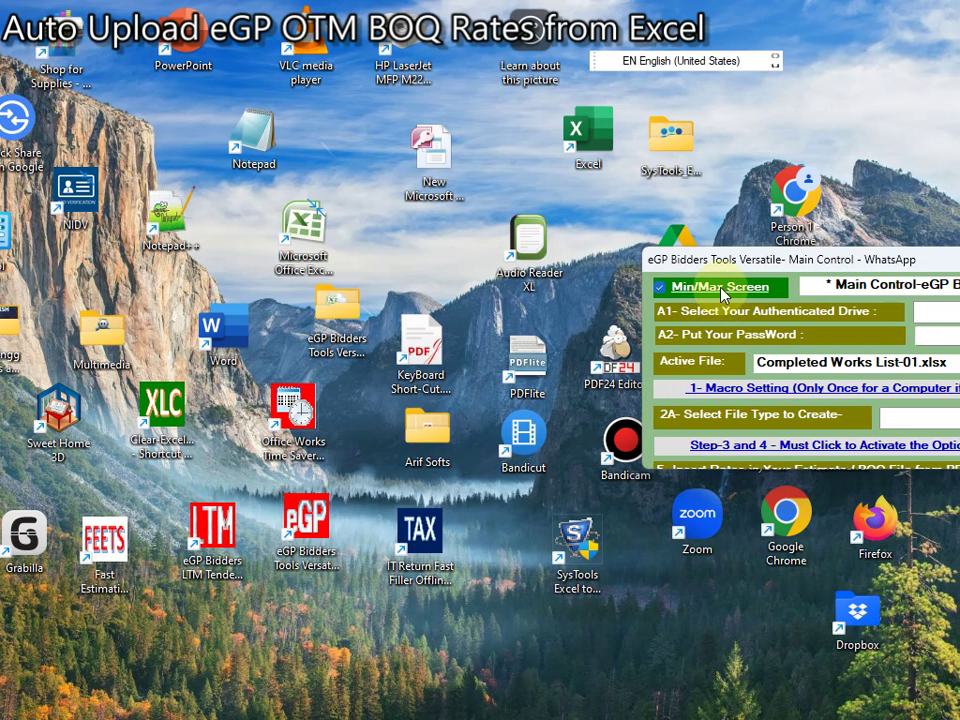
Step: Expand the tool's control panel to full size and position it over the e-GP BOQ page in Chrome
left_click(722, 291)
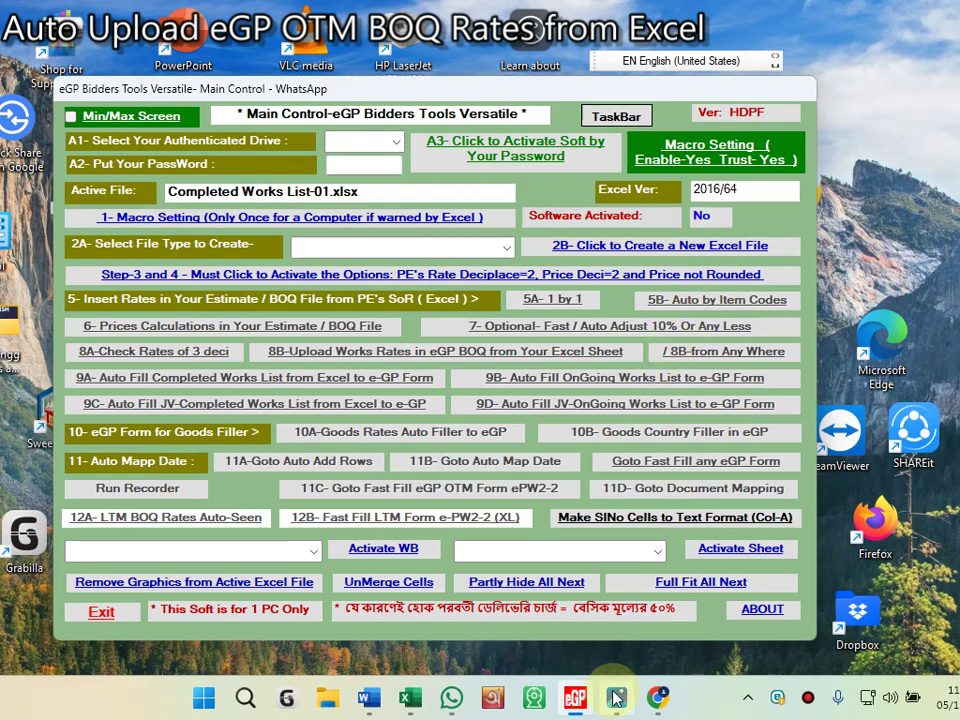
left_click(657, 697)
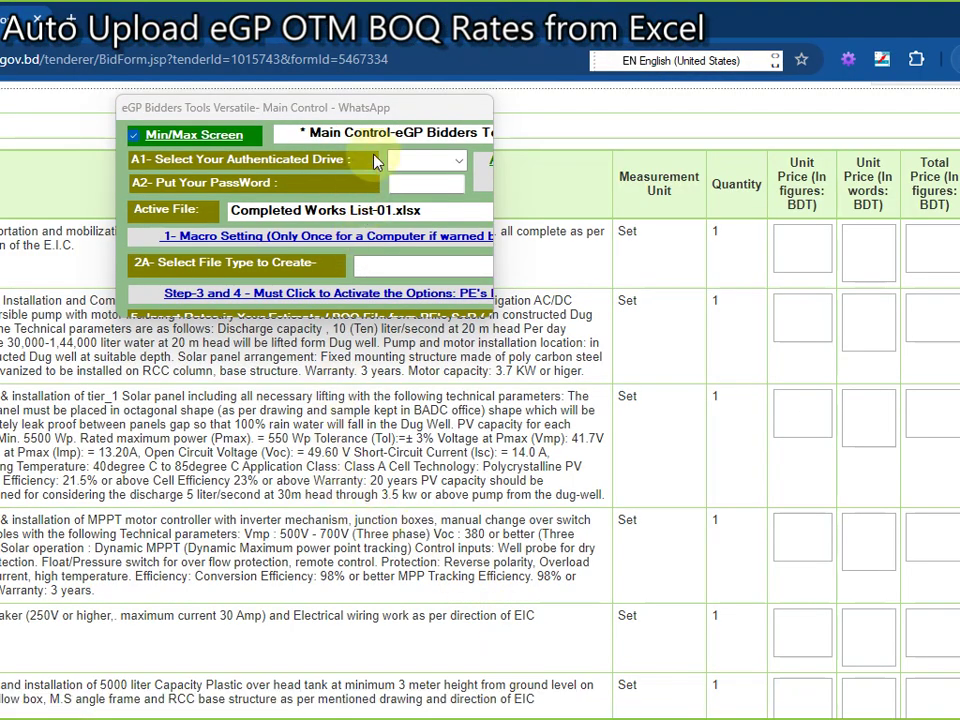
left_click_drag(385, 120, 487, 200)
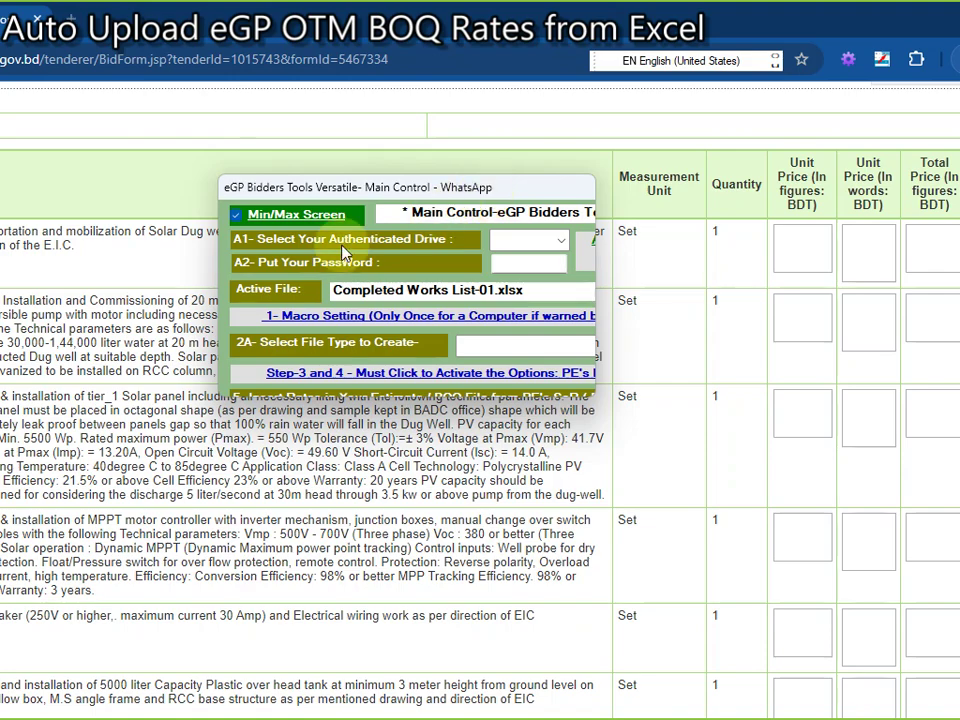
left_click(319, 215)
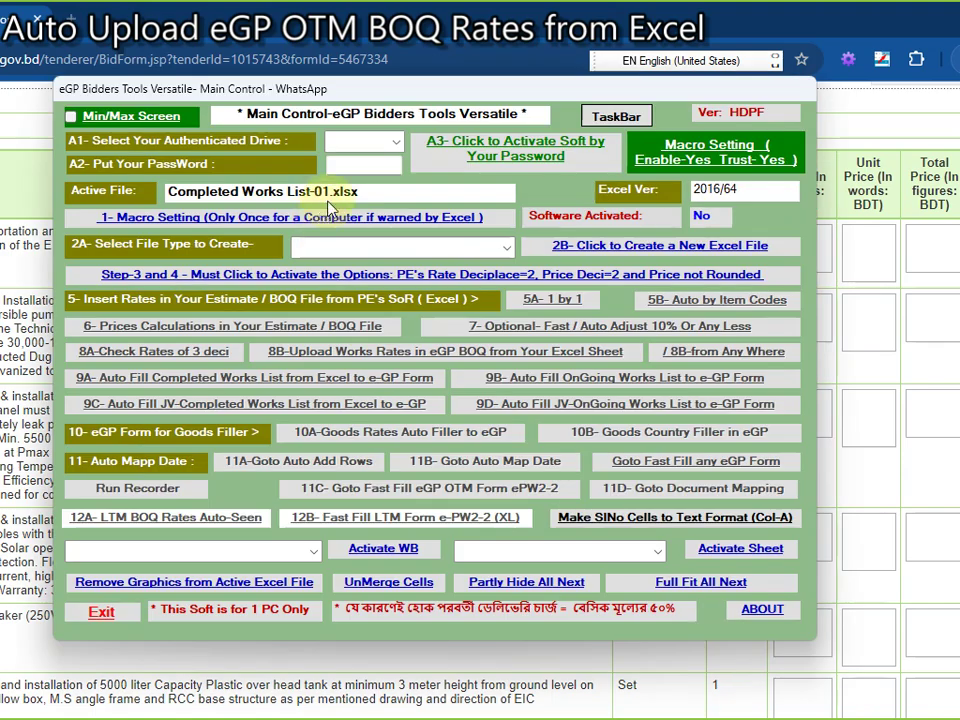
left_click_drag(407, 90, 455, 168)
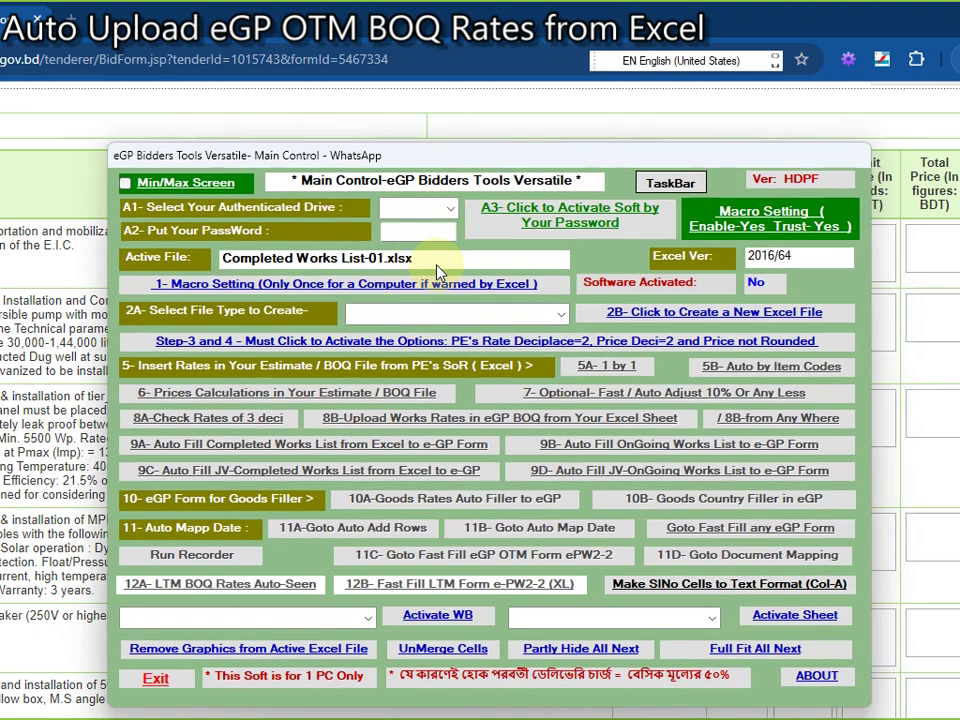
Step: Activate the software with drive F:\ and the activation password, then dismiss the confirmation
left_click(451, 209)
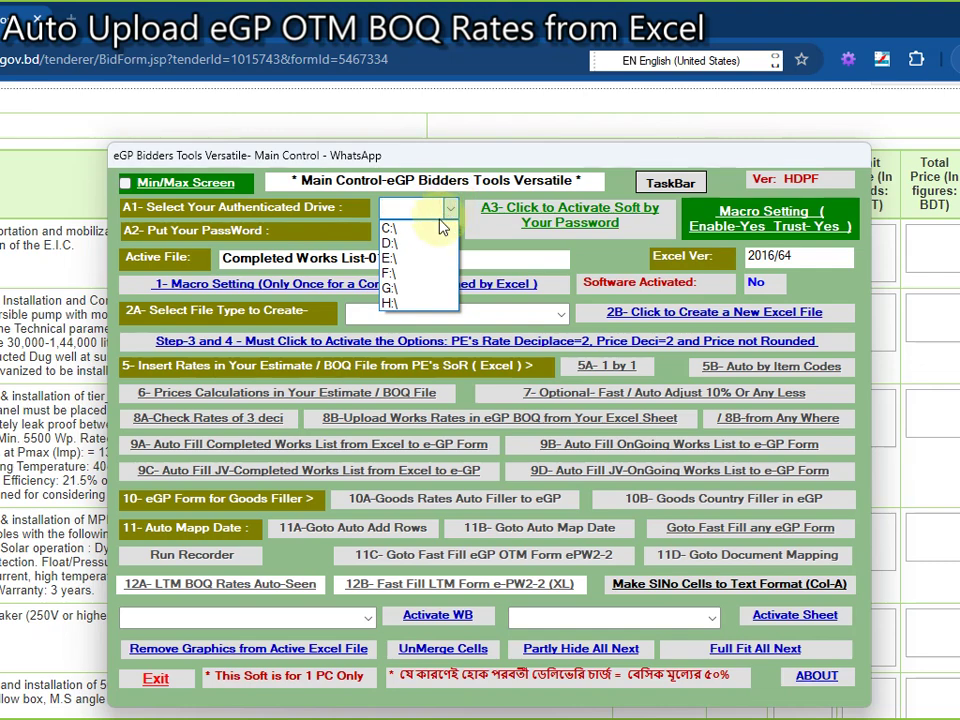
left_click(403, 273)
left_click(395, 231)
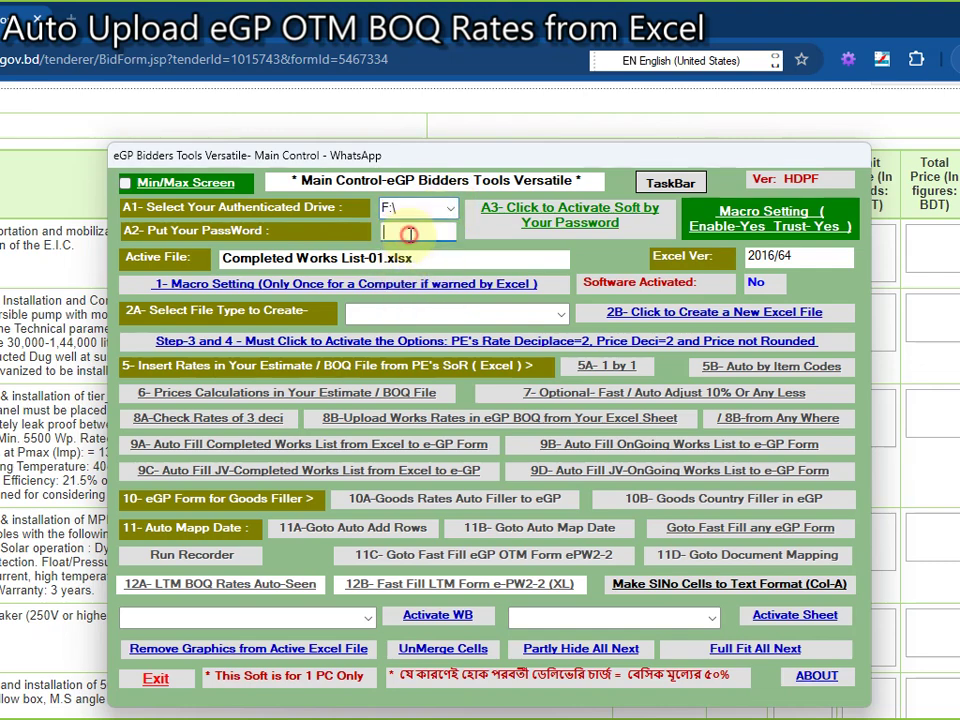
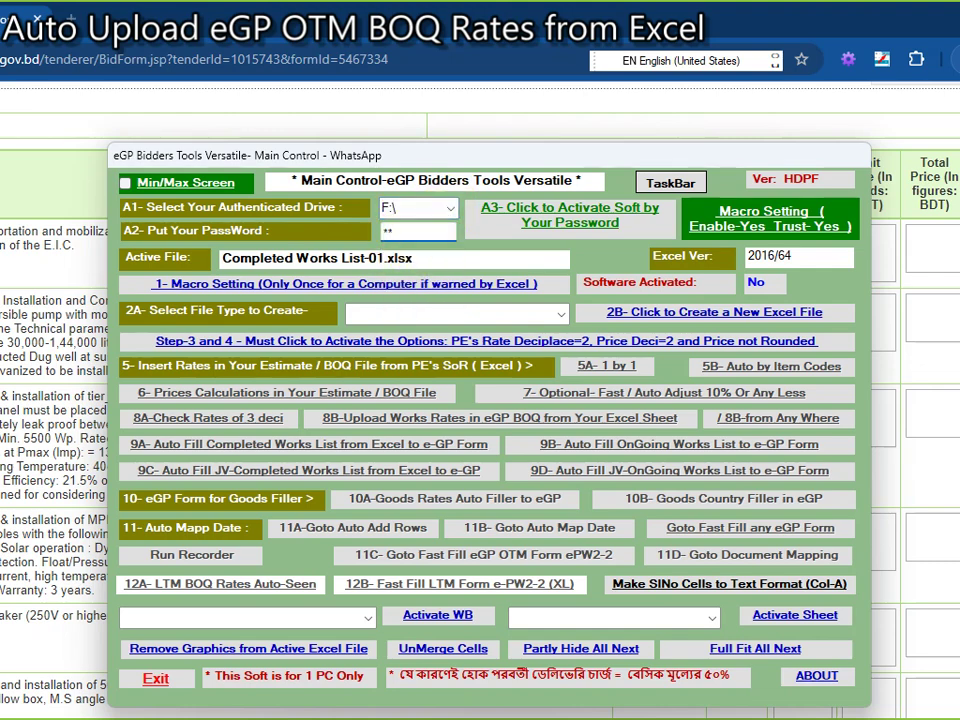
left_click(540, 222)
left_click(492, 422)
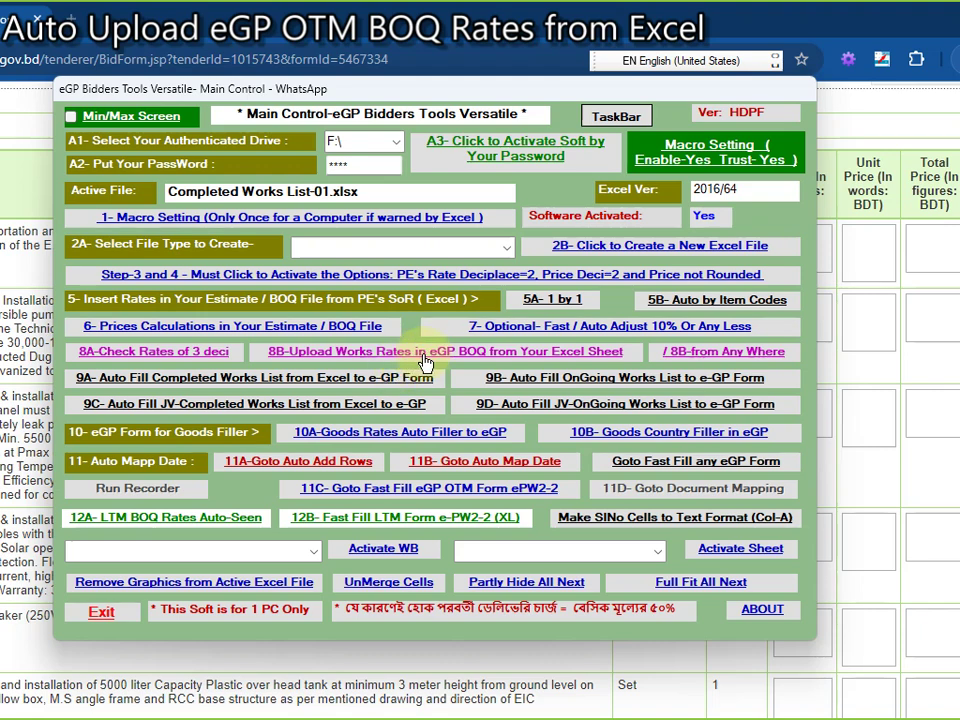
Step: Launch the 8B OTM BOQ Rates Auto Uploader and minimize it to the taskbar
left_click(493, 353)
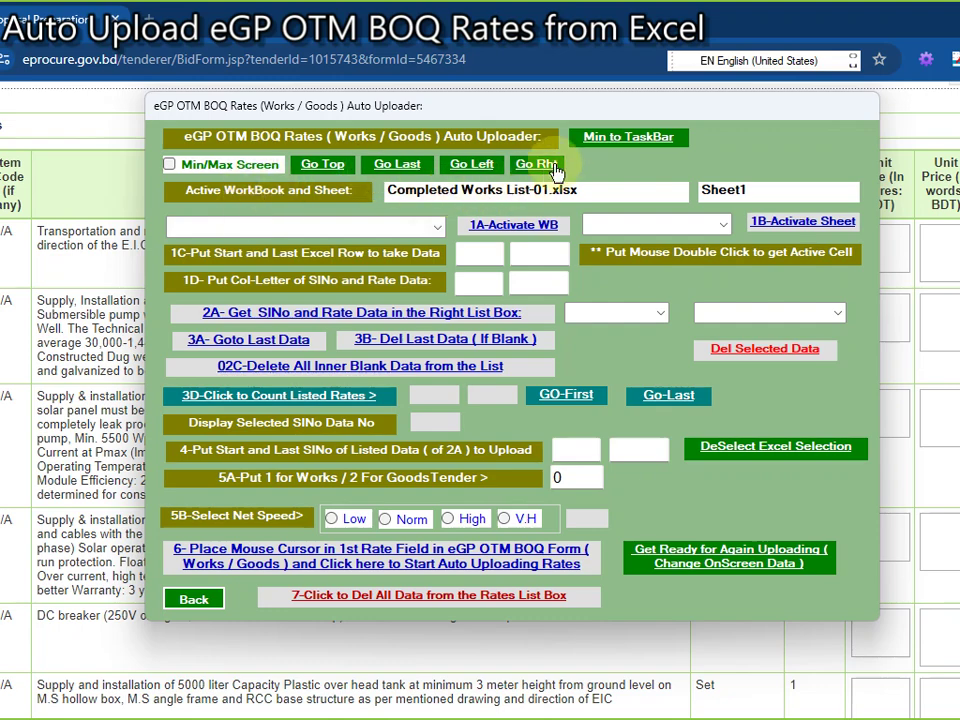
left_click(612, 138)
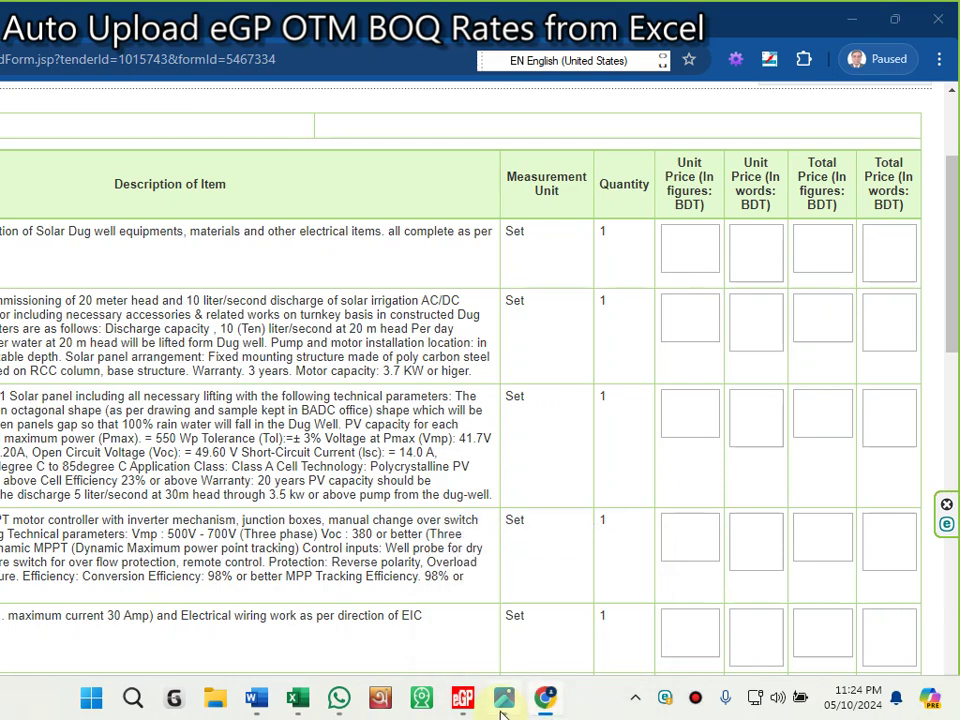
left_click(504, 699)
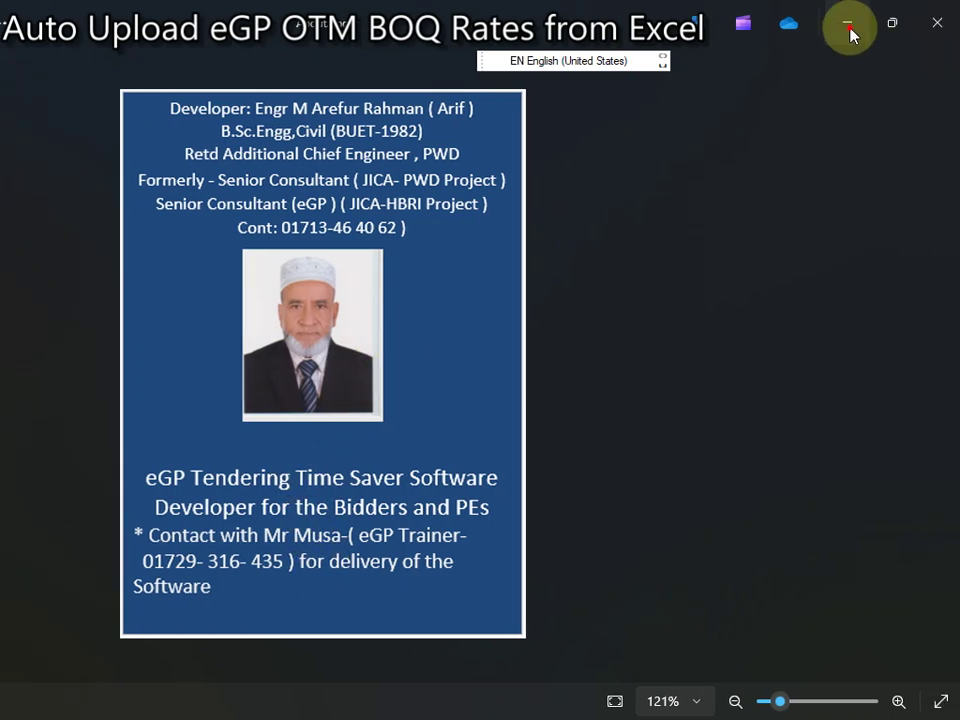
left_click(849, 28)
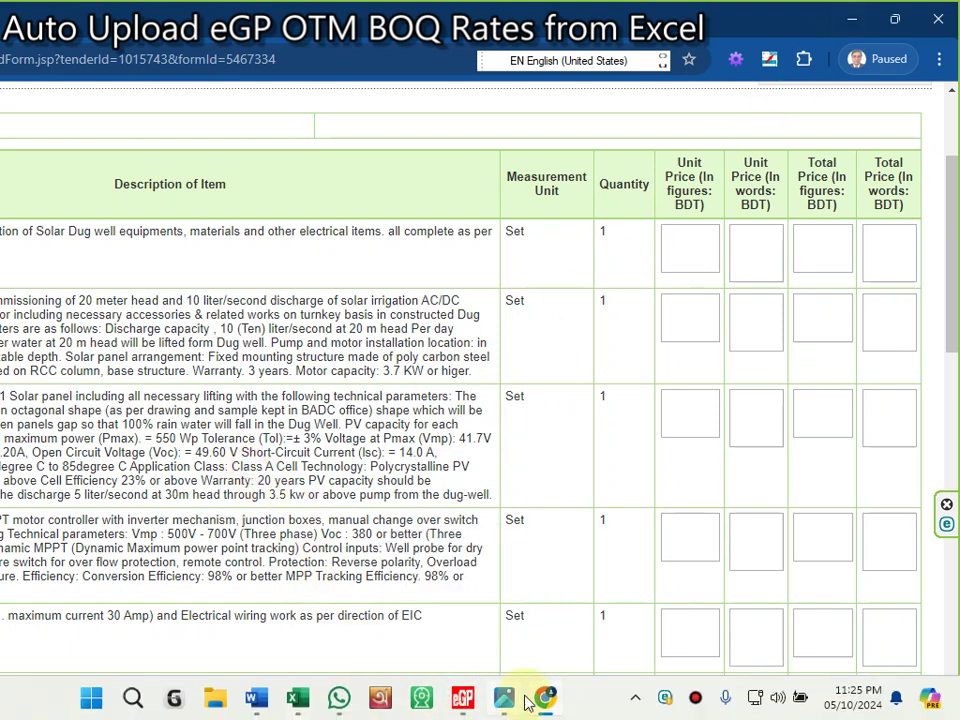
Step: Restore the uploader, minimize Chrome and bring the Excel workbook to the front
left_click(460, 697)
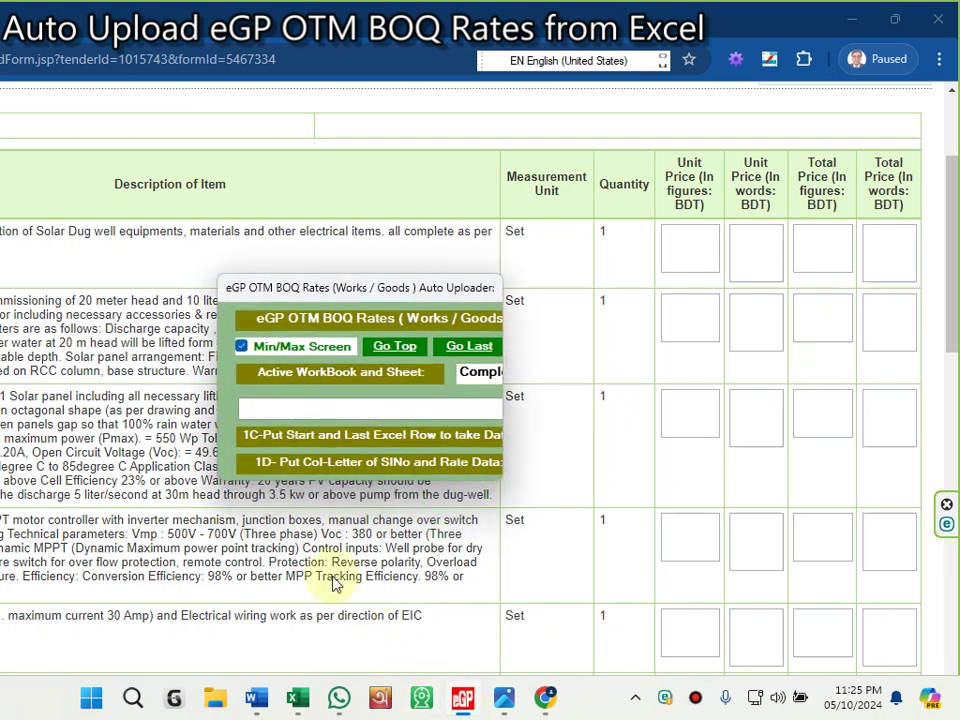
left_click(241, 346)
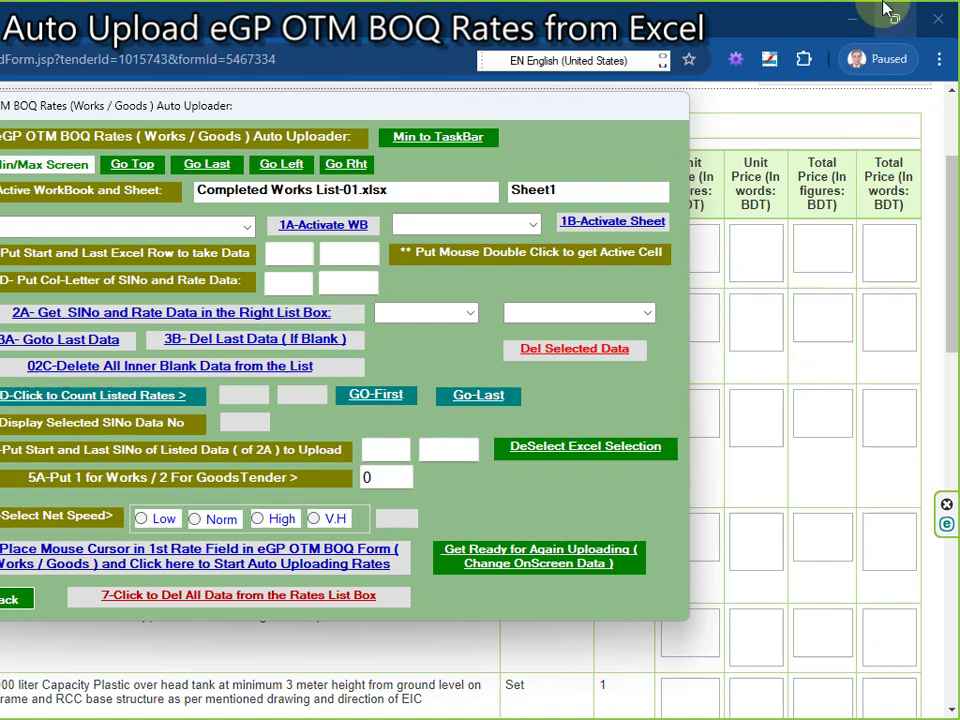
left_click(862, 20)
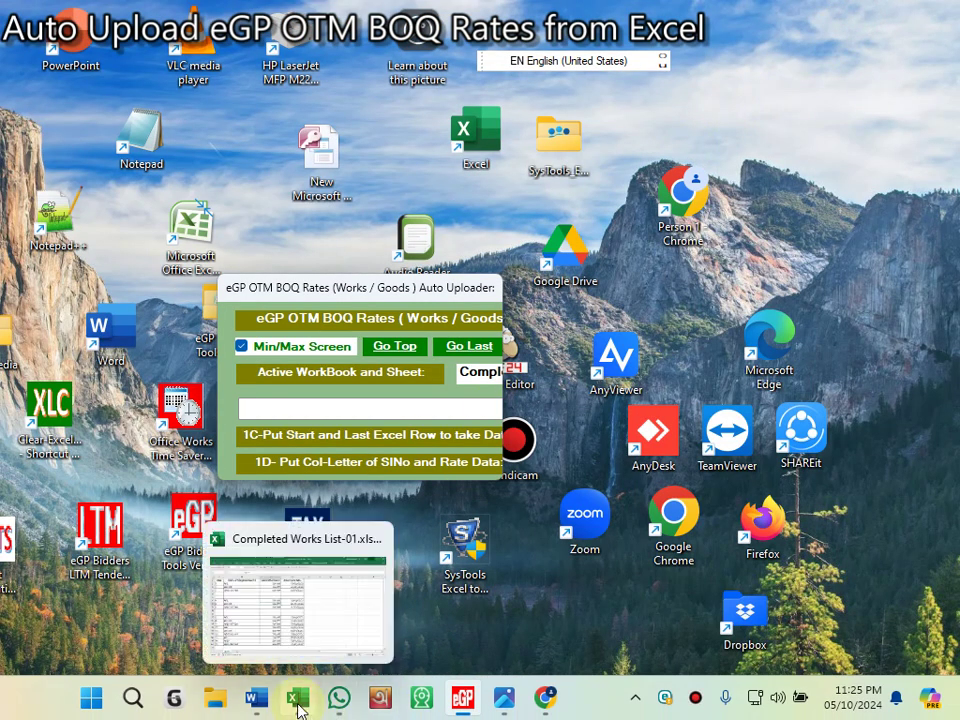
left_click(297, 697)
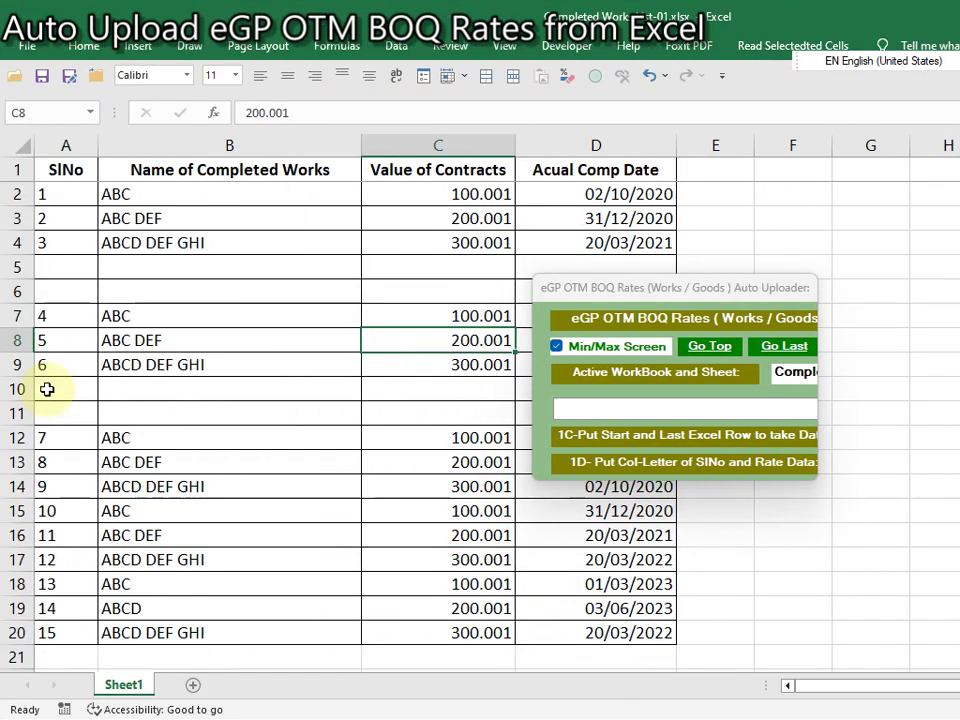
Step: Choose Completed Works List-01.xlsx as the uploader's source workbook and activate it with 1A
left_click(613, 347)
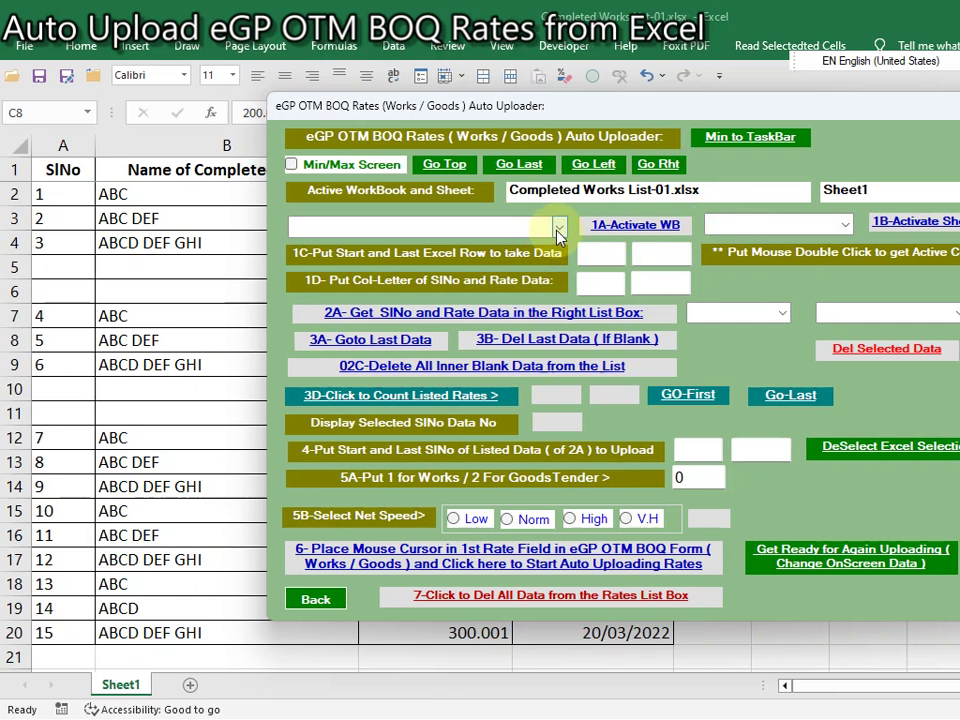
left_click(557, 228)
left_click(462, 246)
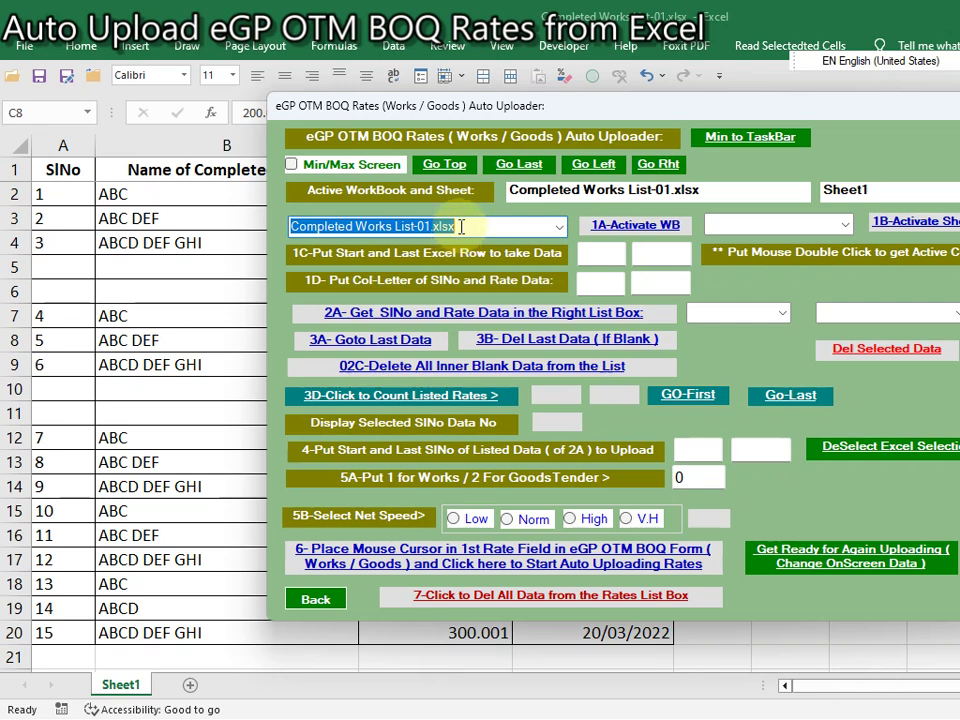
left_click(617, 234)
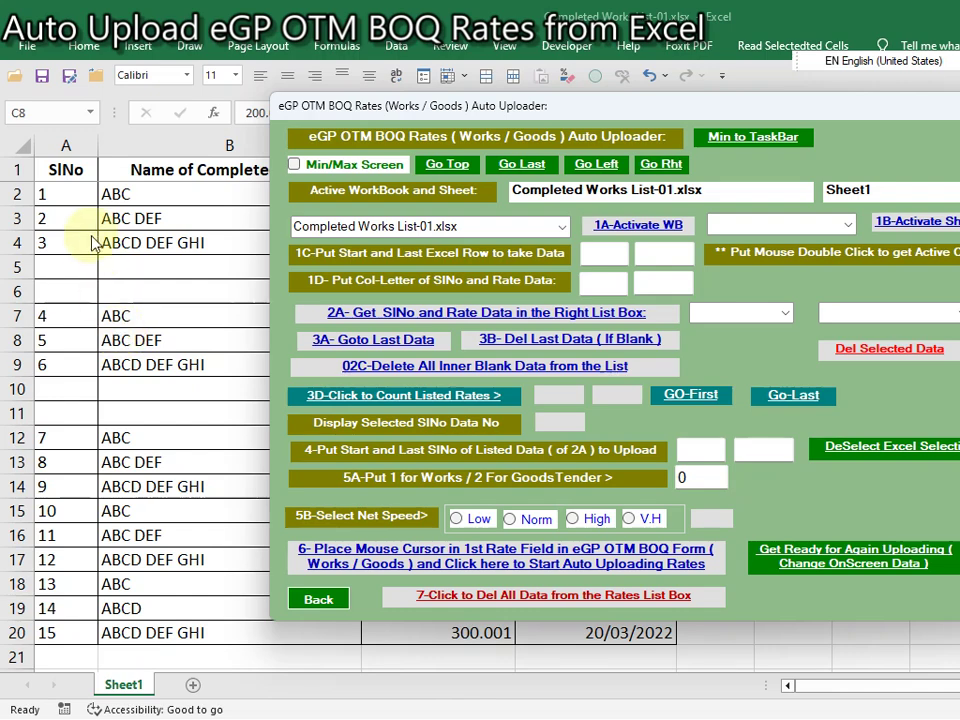
left_click(90, 233)
Step: Set the uploader's 1C data range to start row 2 and last row 20
left_click(77, 196)
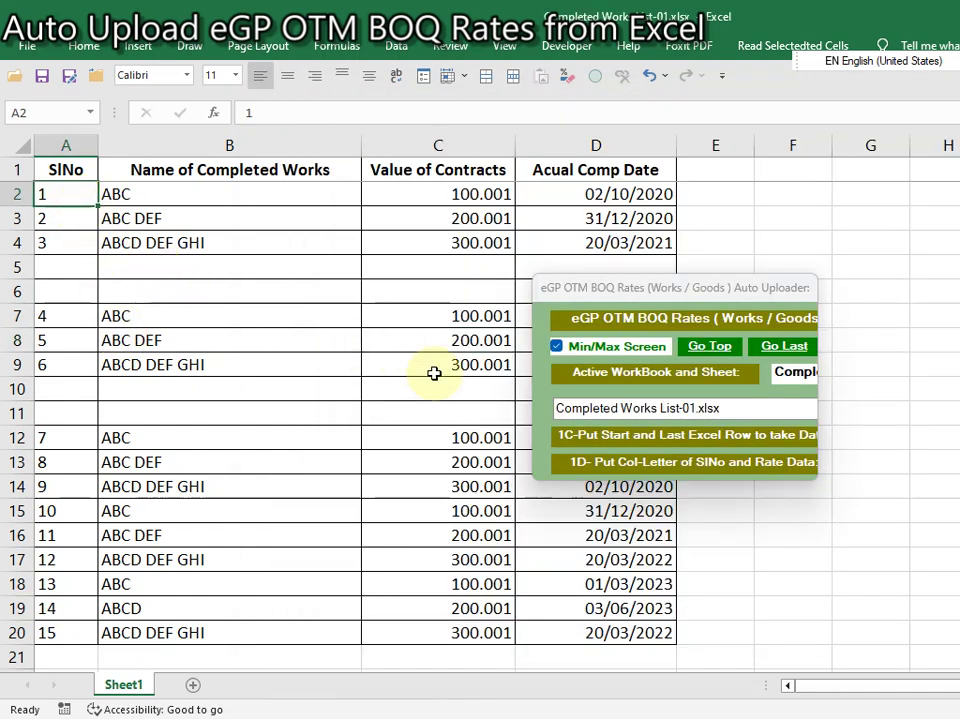
left_click(557, 346)
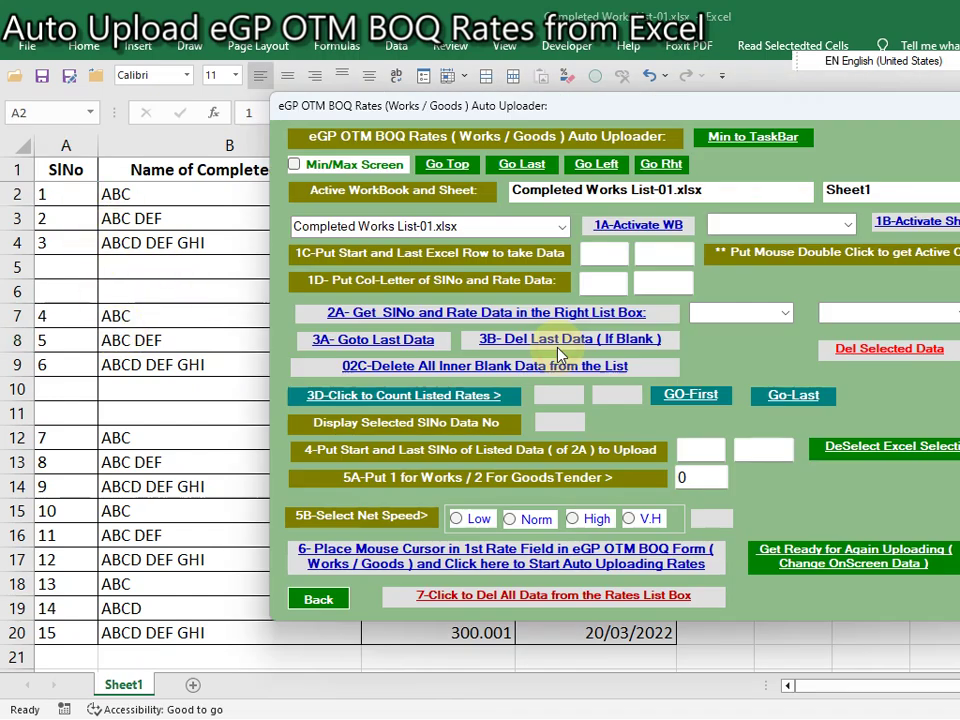
left_click(619, 256)
type("2")
left_click(643, 250)
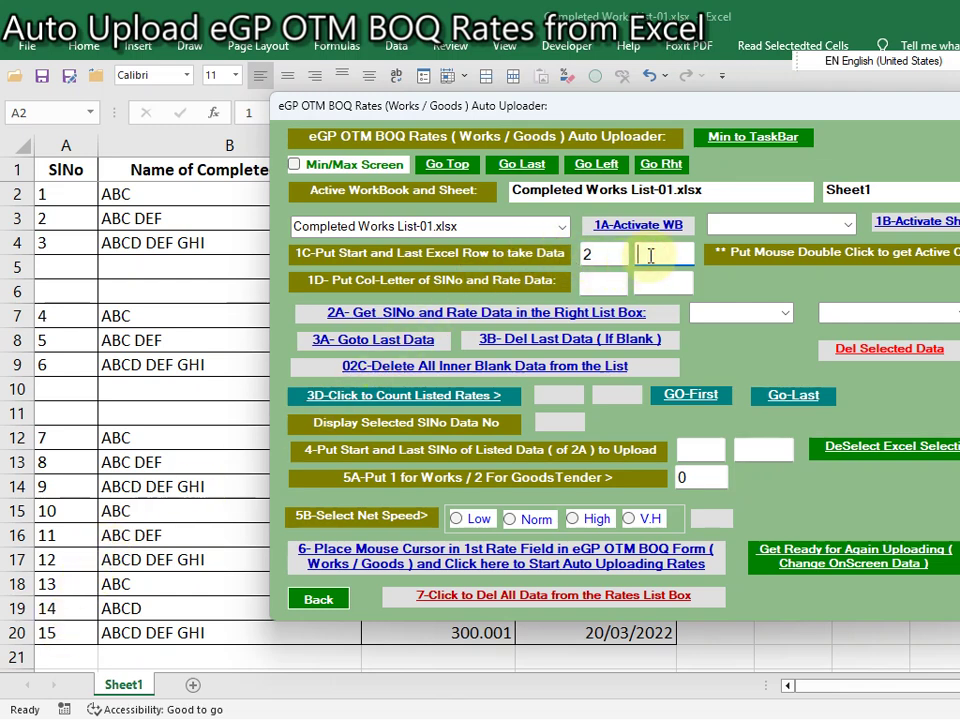
type("20")
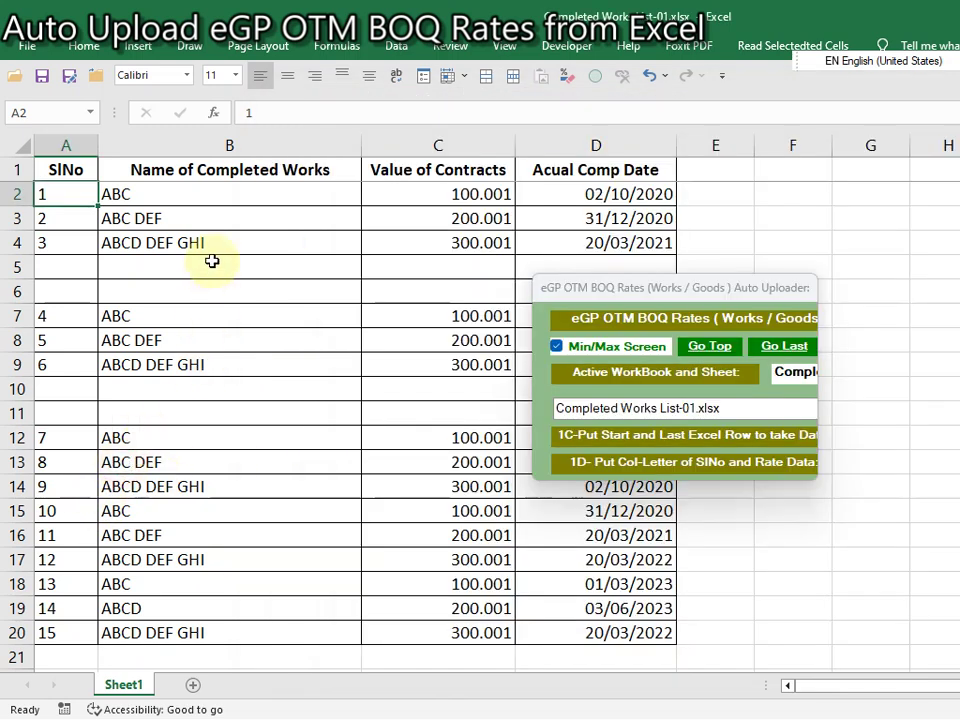
Step: Inspect the blank cells B5, B6, B10 and B11 in the Completed Works sheet
left_click(211, 260)
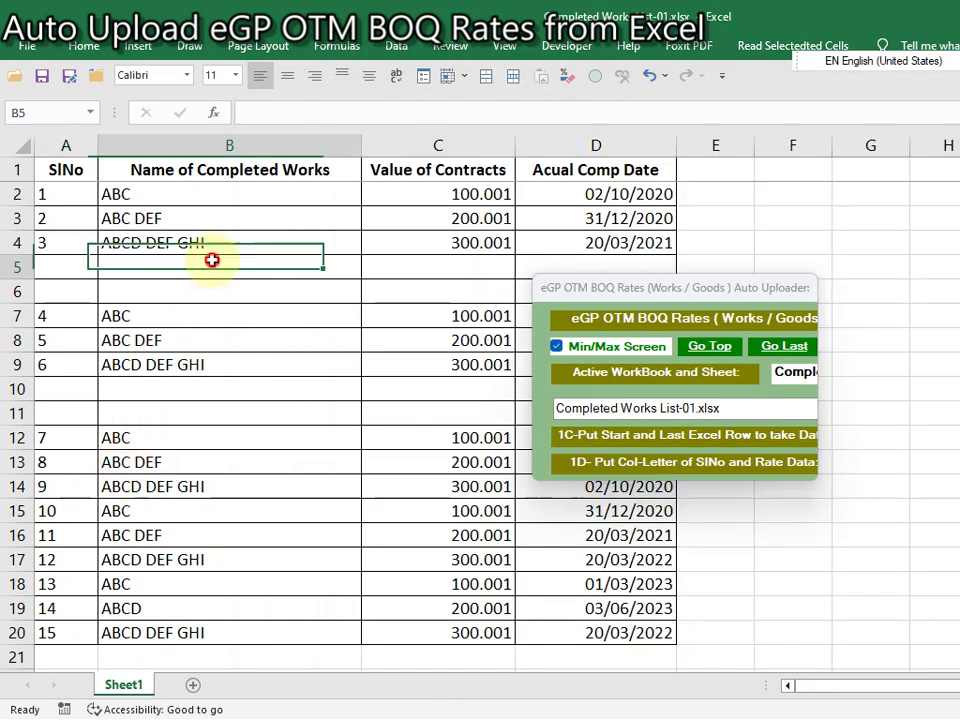
left_click(213, 288)
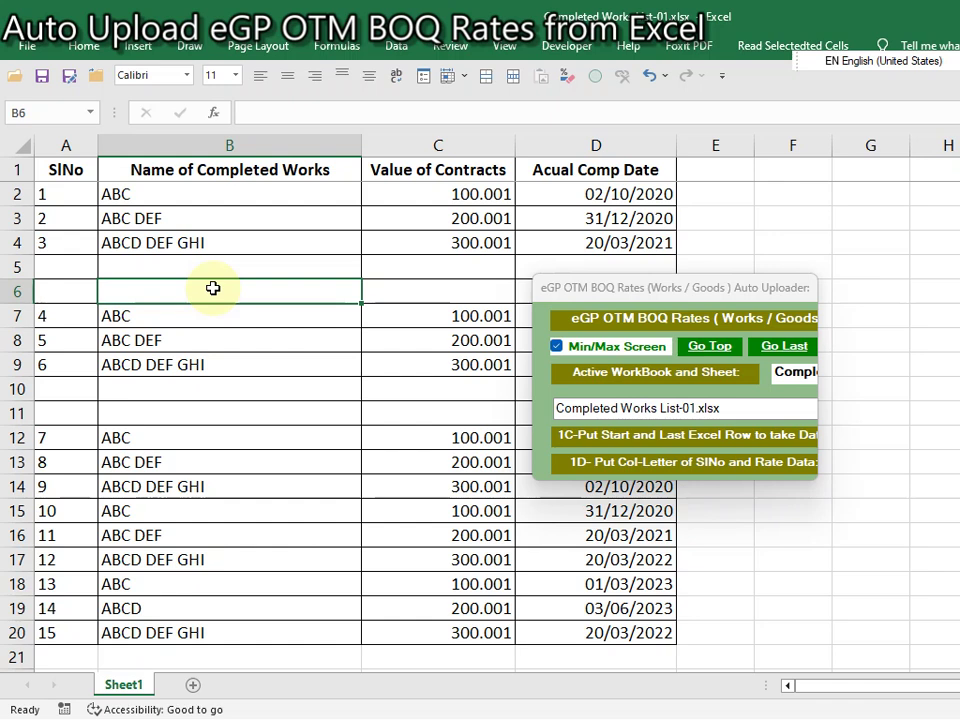
left_click(191, 389)
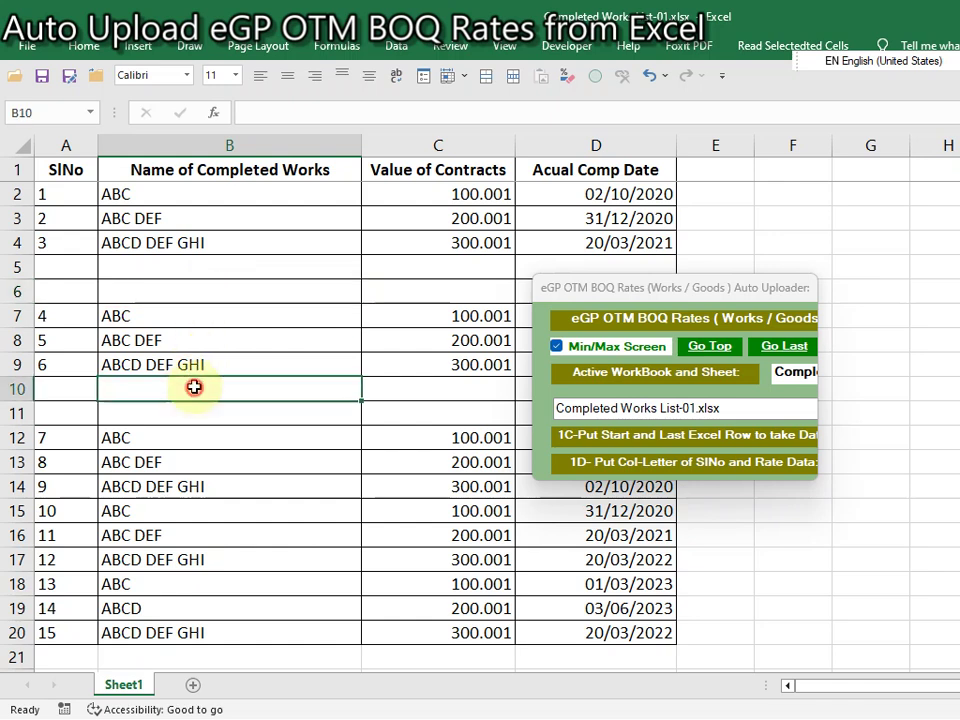
left_click(191, 415)
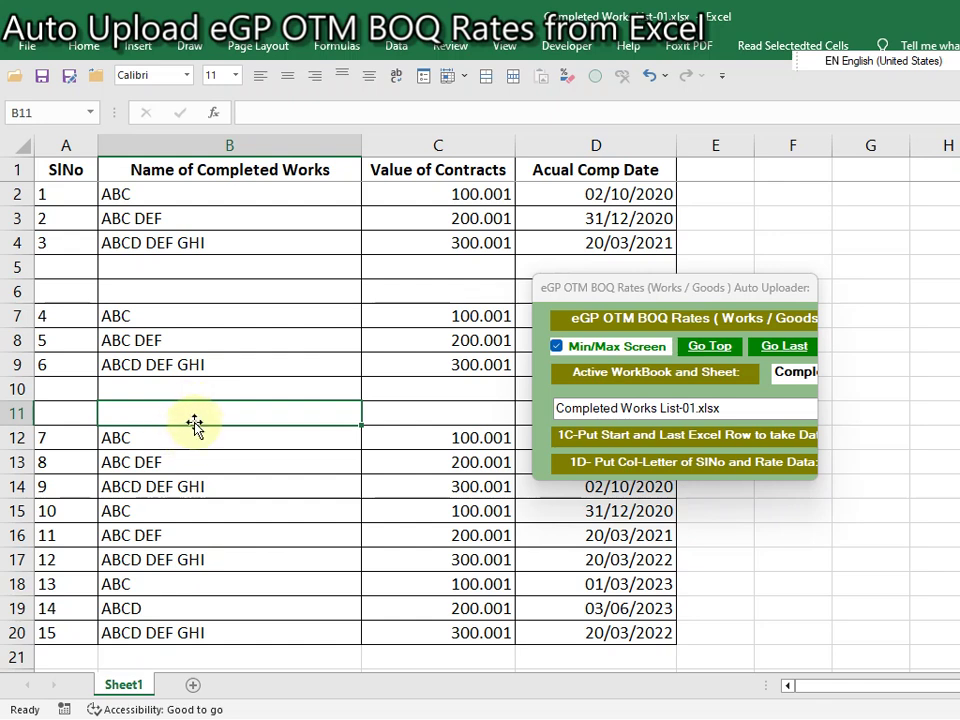
left_click(187, 270)
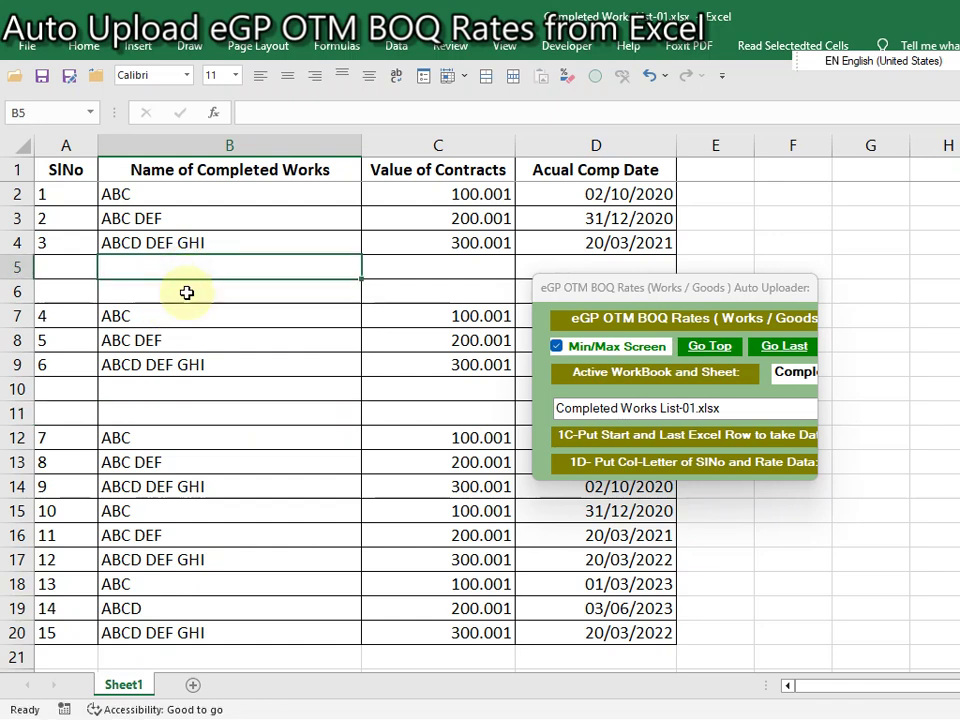
left_click(187, 291)
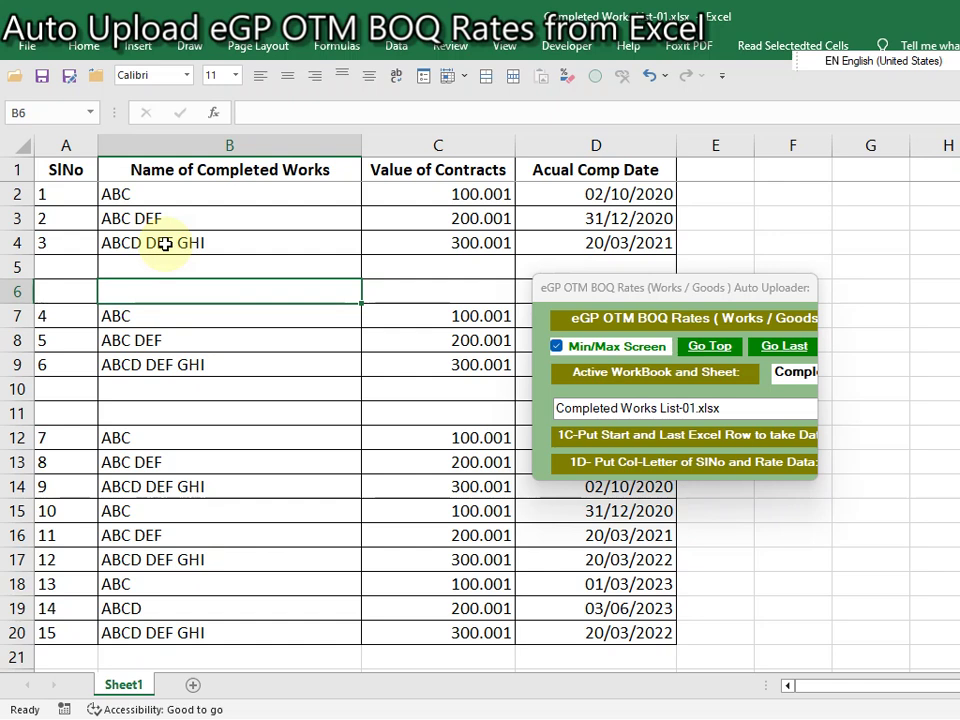
Step: Check the third work name and last serial 15, then expand the uploader to full form
left_click(165, 243)
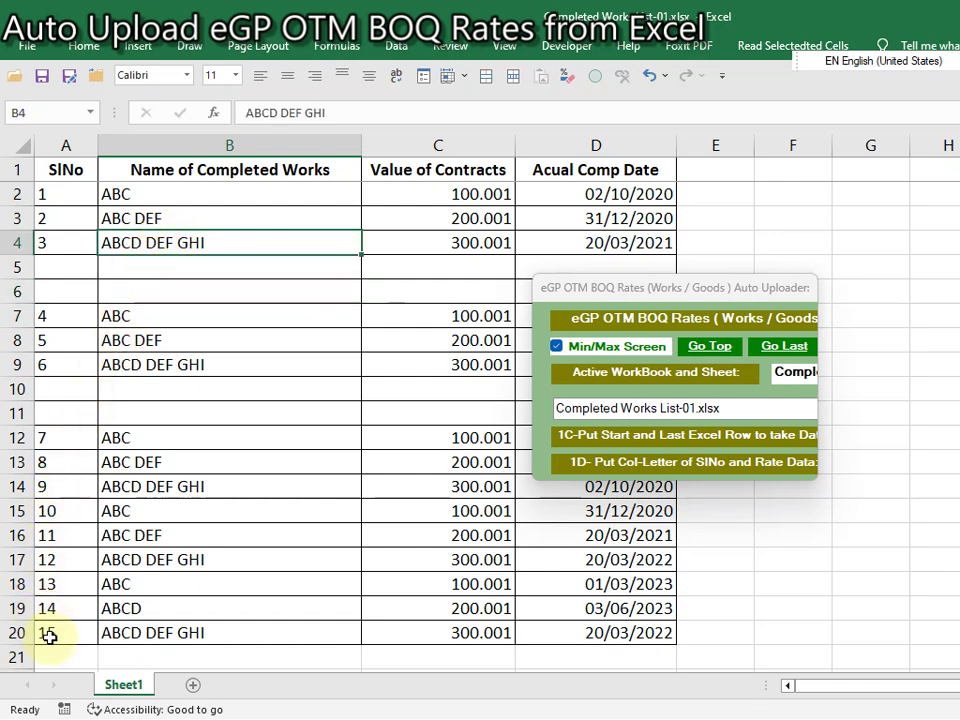
scroll(150, 560, "down", 1)
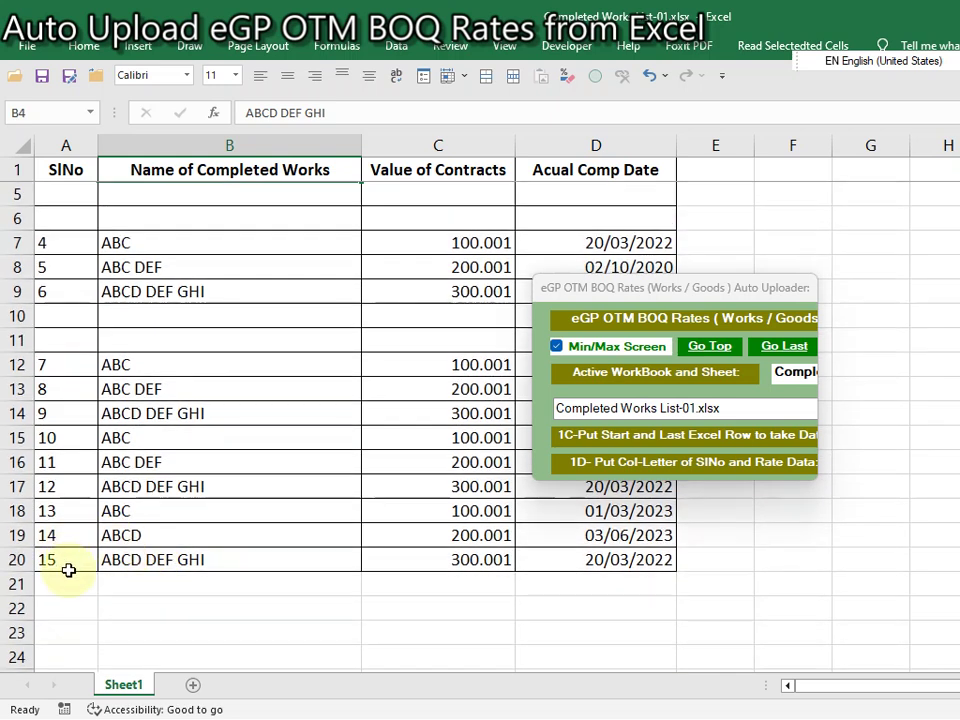
left_click(67, 568)
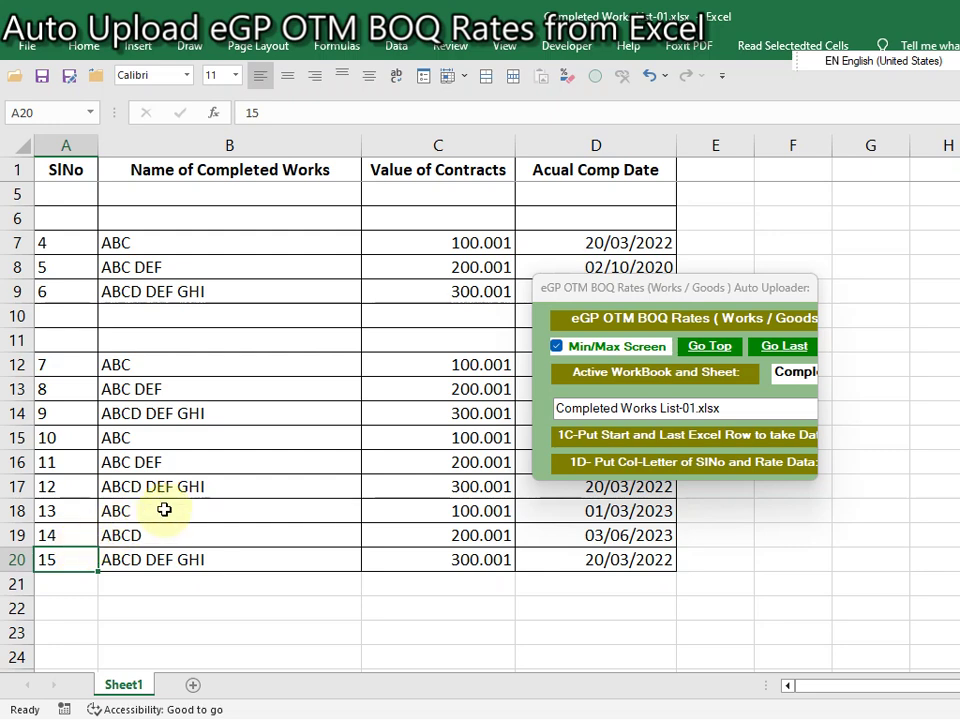
scroll(164, 510, "down", 1)
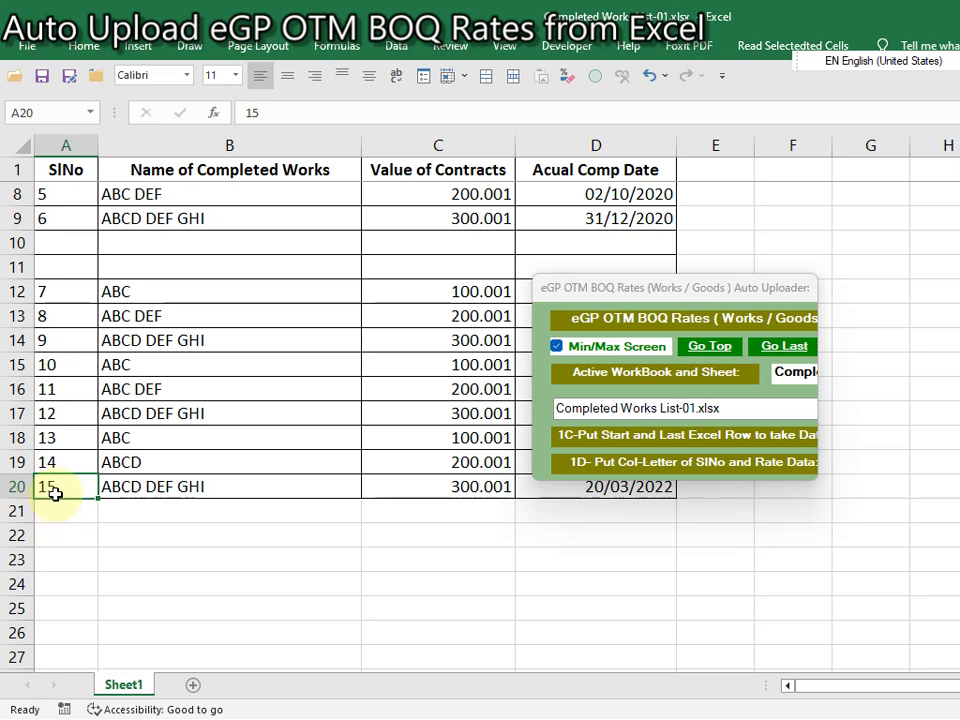
left_click(268, 266)
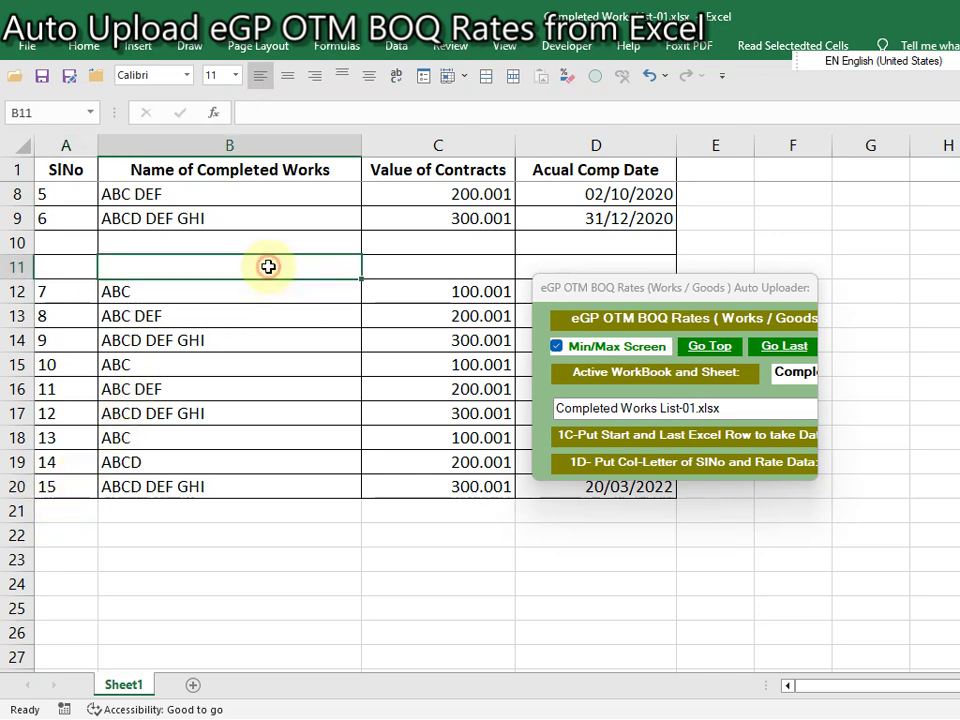
scroll(299, 371, "up", 2)
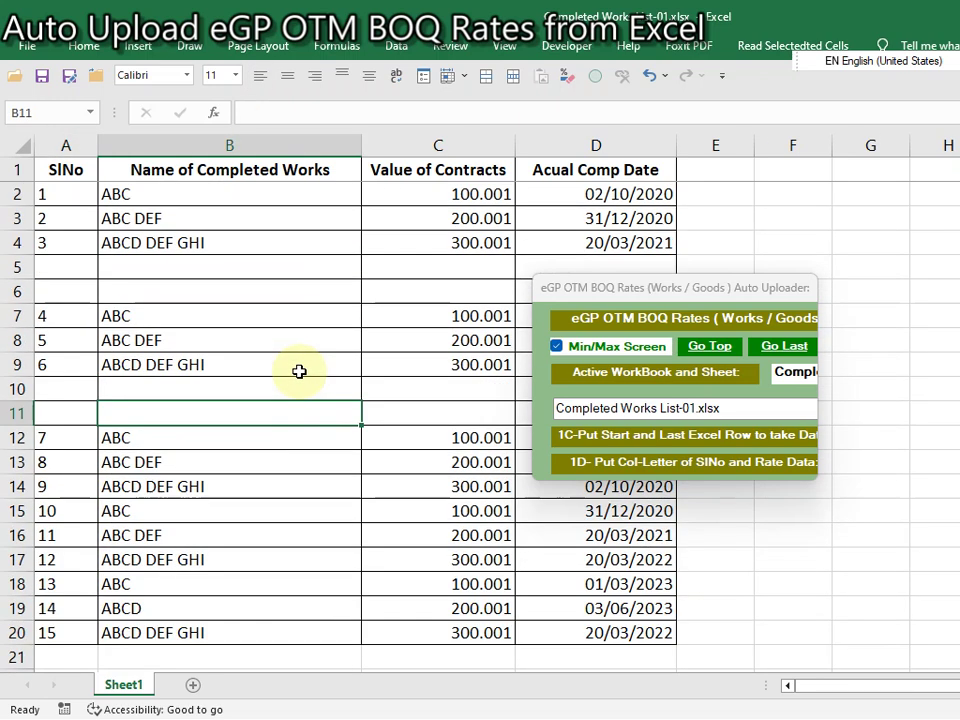
left_click(570, 347)
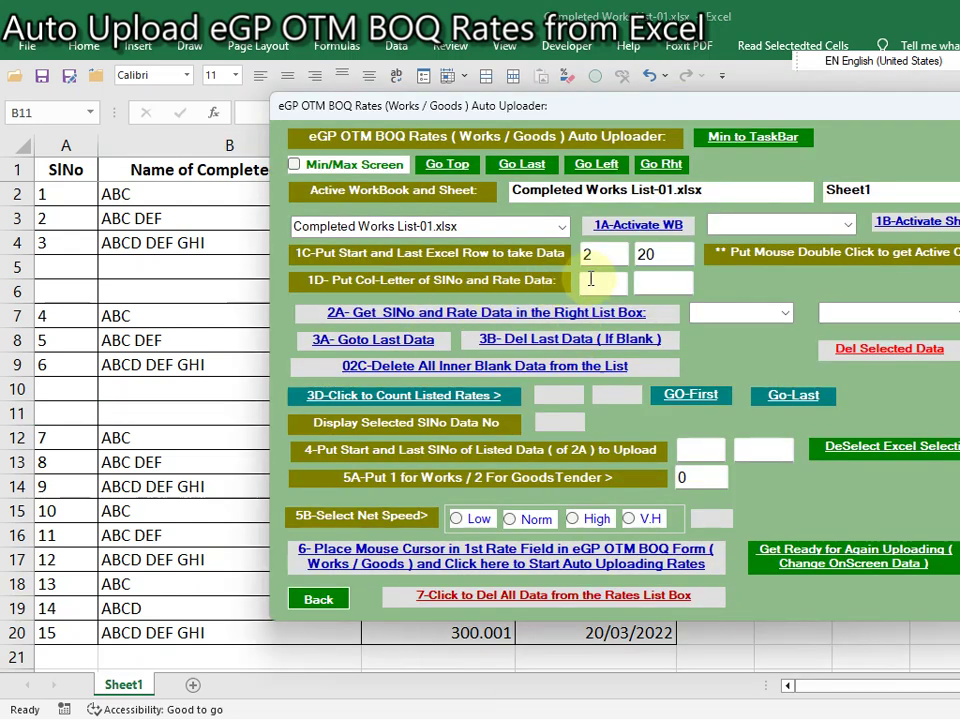
Step: Set the serial-number column to 'a' and confirm the rates sit in column C
left_click(591, 283)
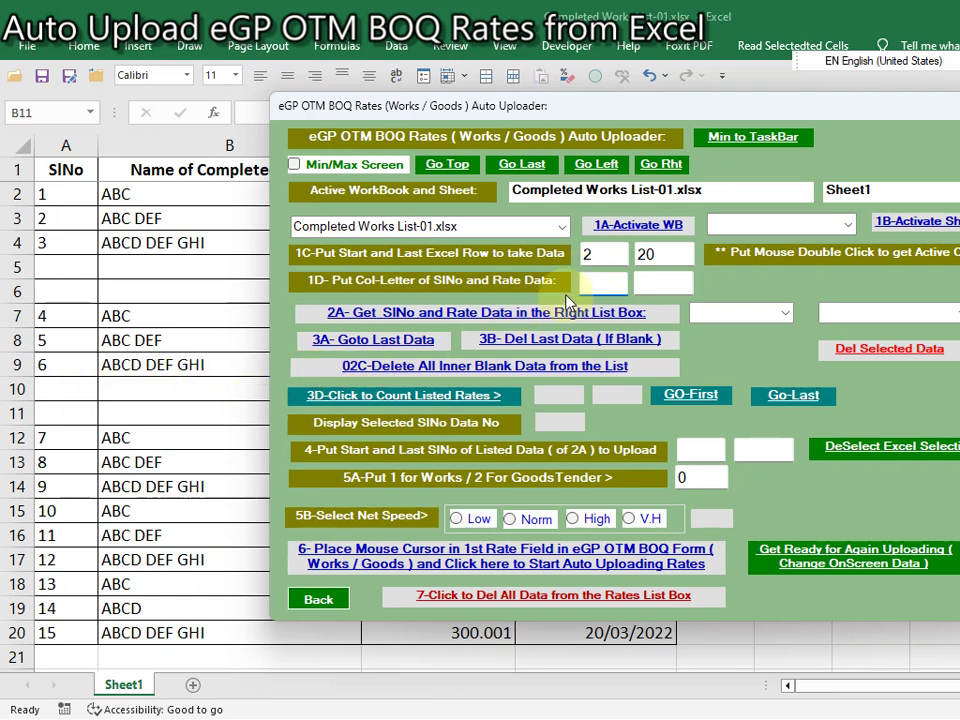
type("a")
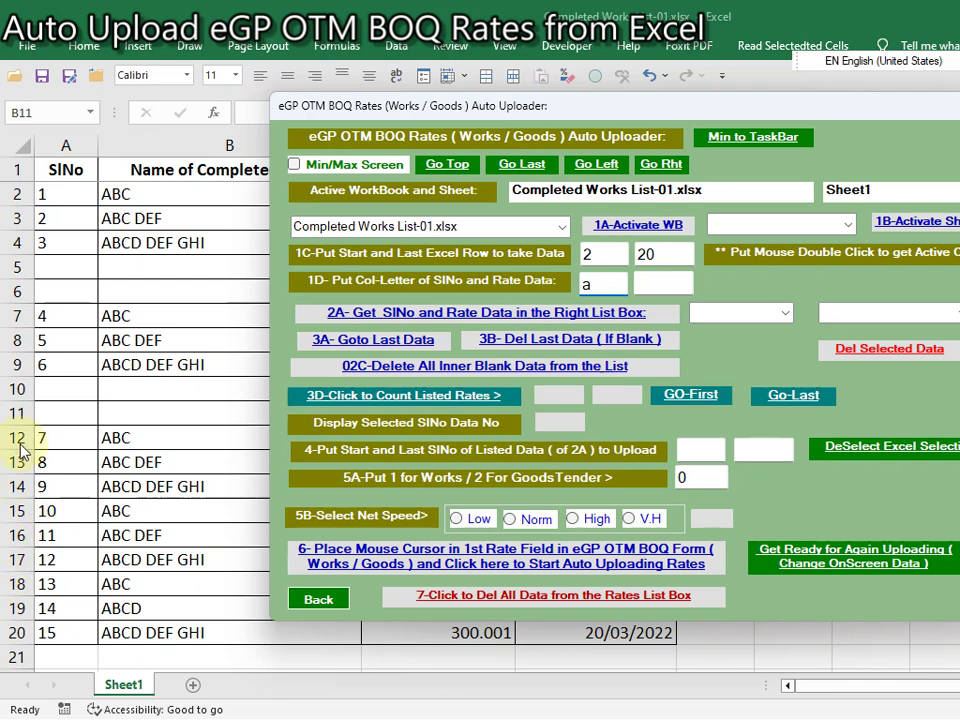
left_click(294, 164)
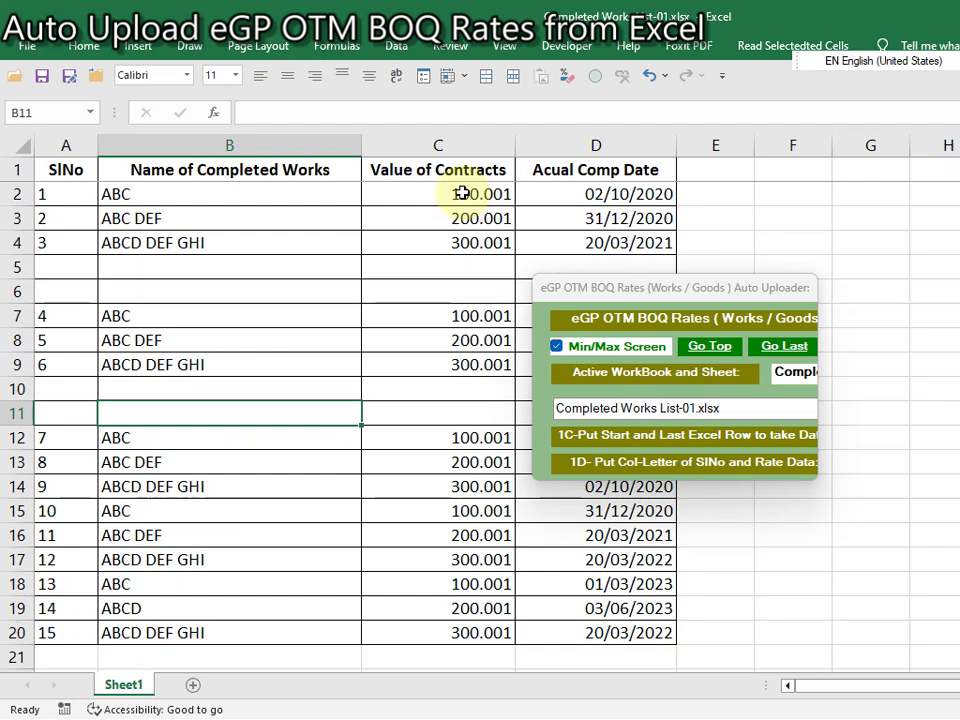
left_click(463, 193)
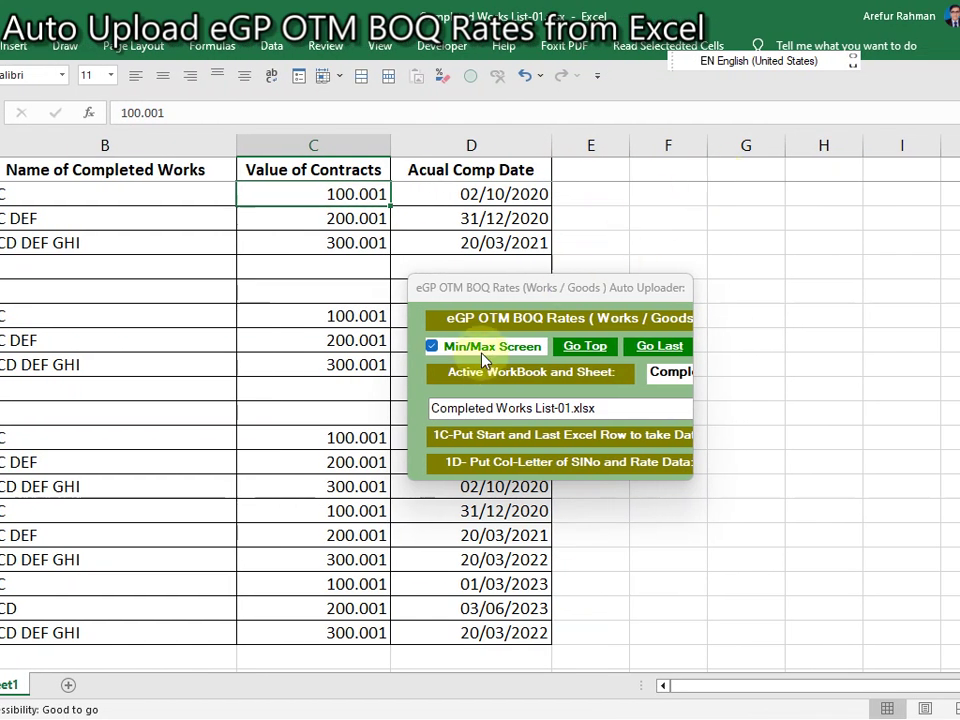
left_click(483, 347)
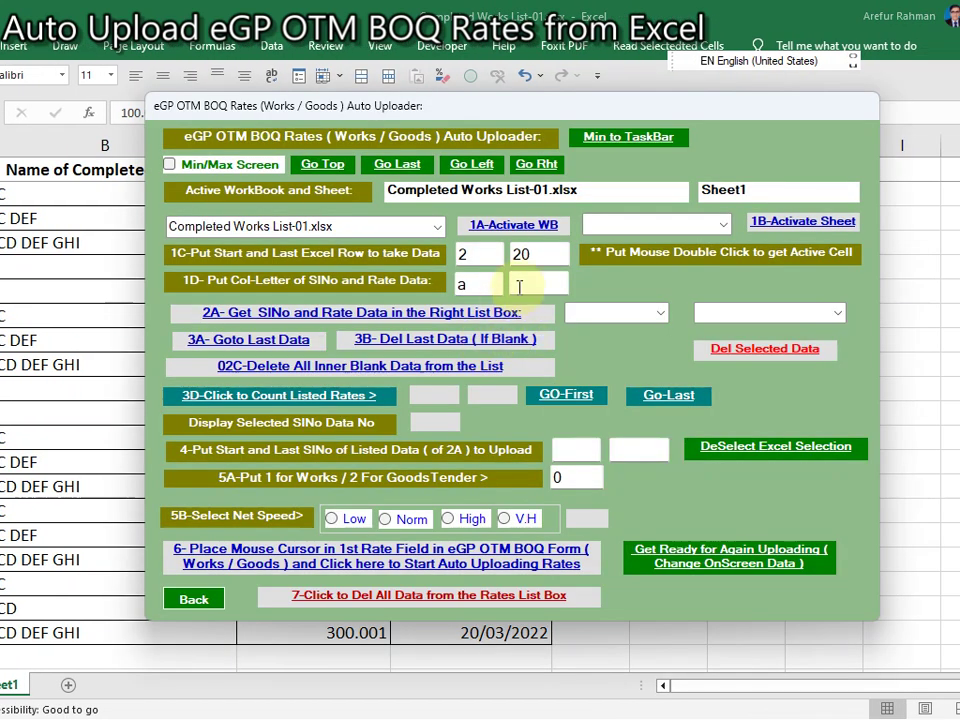
Step: Set the rate column to 'c' and check the still-empty serial and rate lists
left_click(519, 287)
type("c")
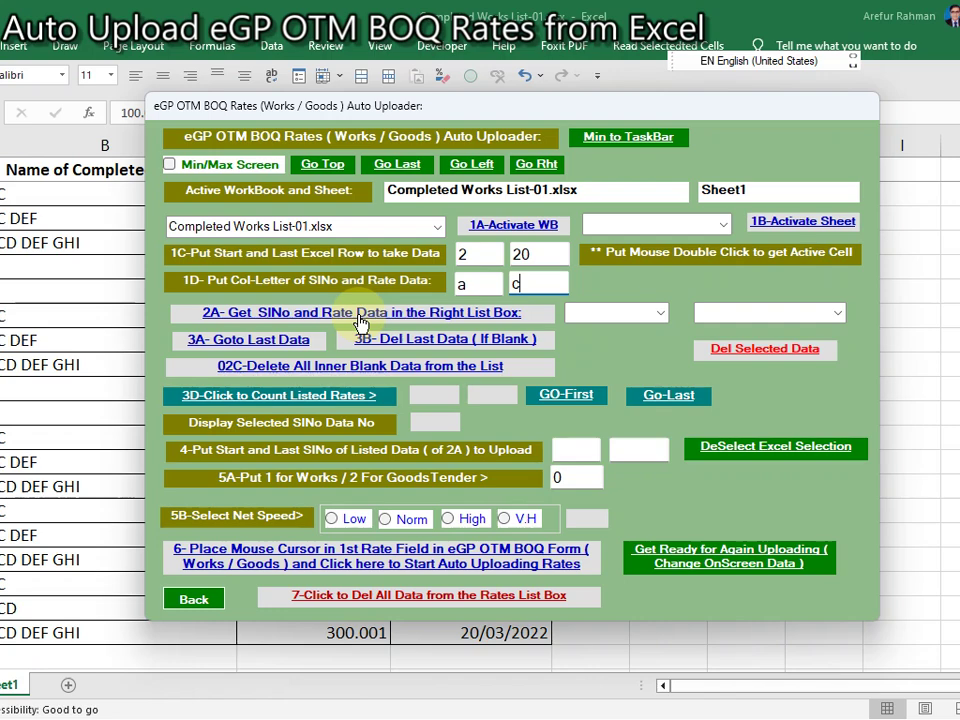
left_click(657, 314)
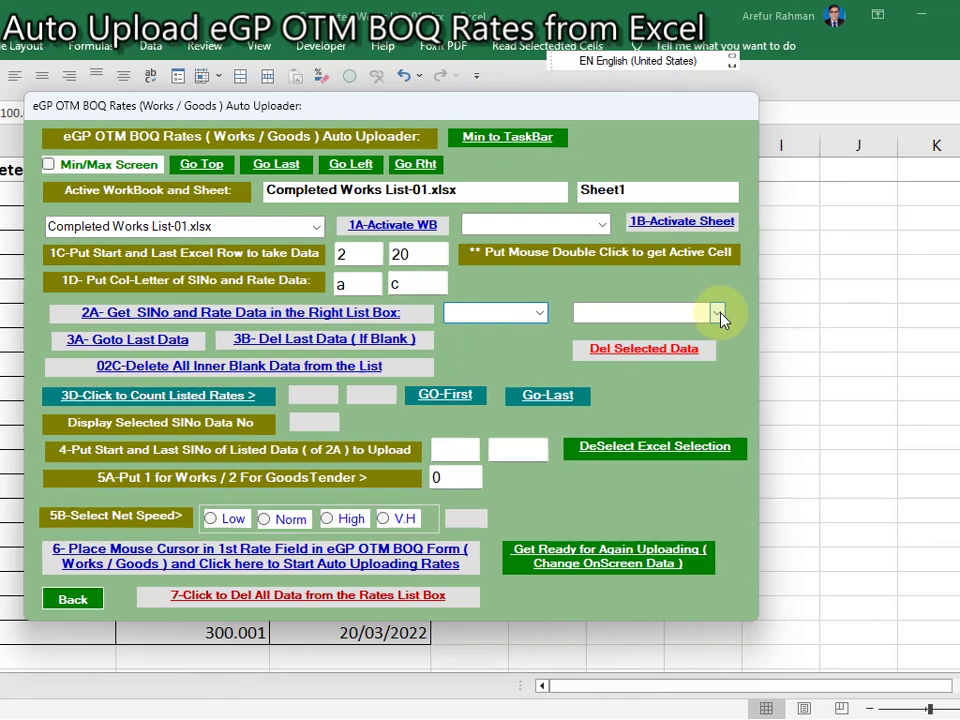
left_click(717, 314)
left_click(717, 314)
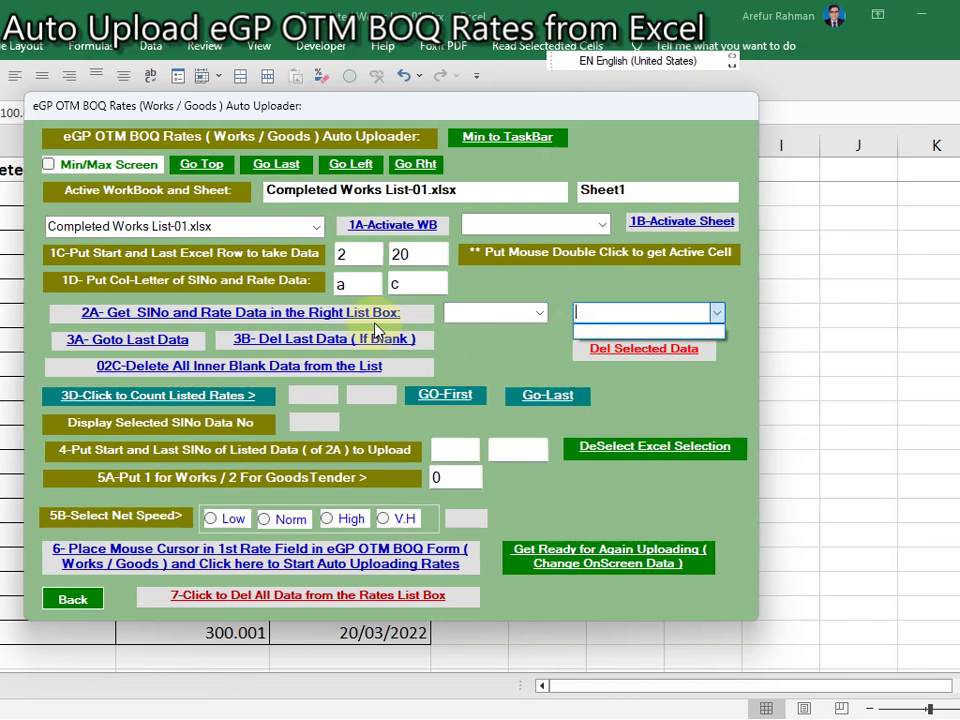
Step: Load serial numbers 1–15 and rates 100.001, 200.001, 300.001 with 2A, then verify both lists
left_click(318, 316)
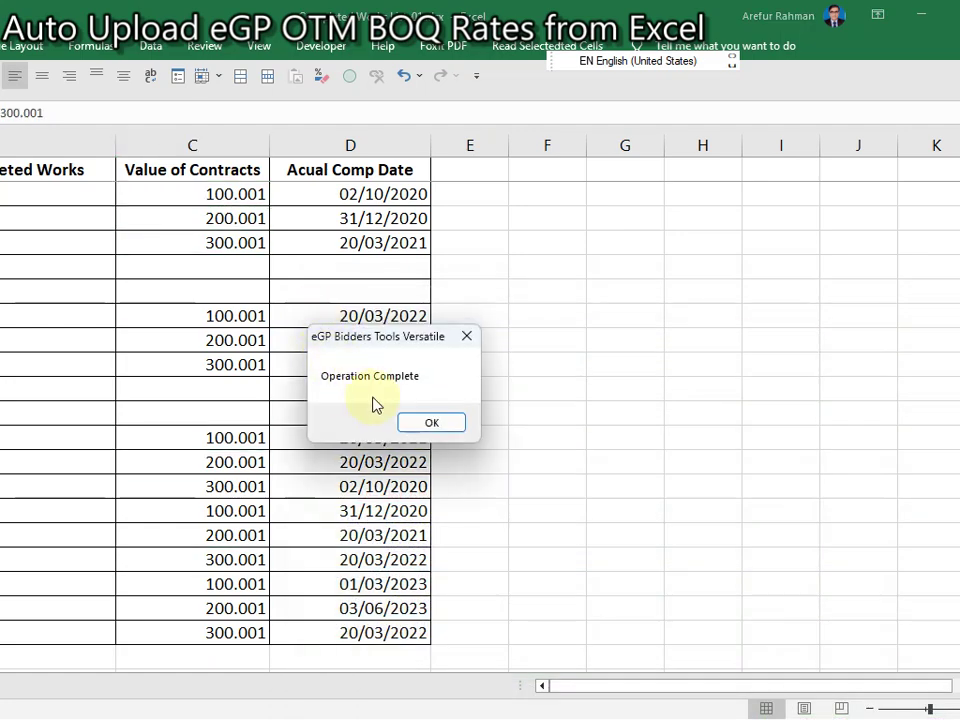
left_click(410, 421)
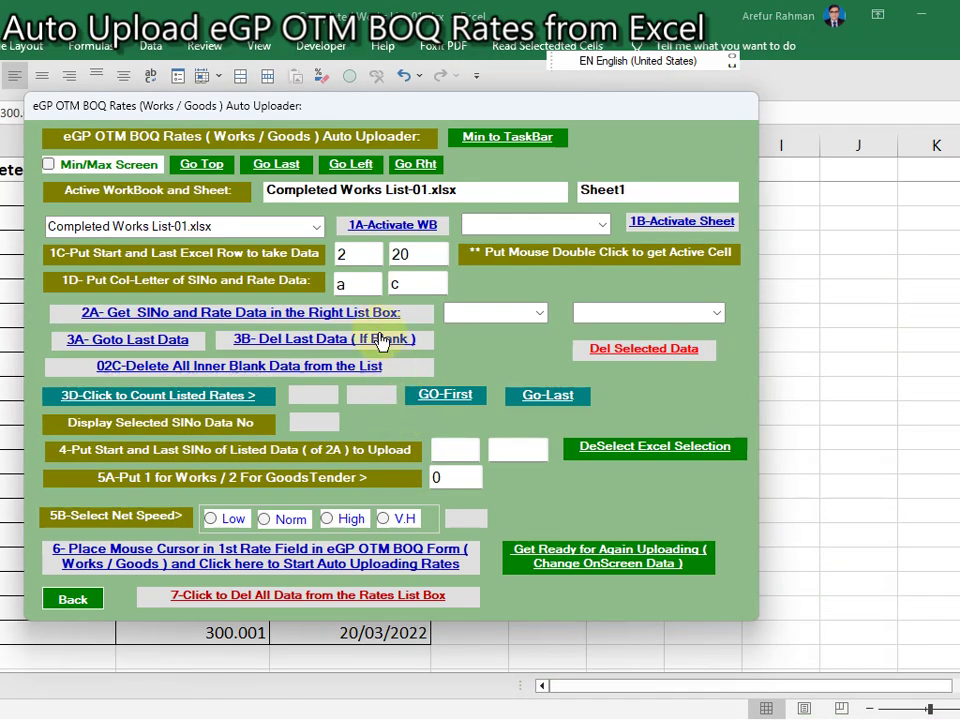
left_click(538, 314)
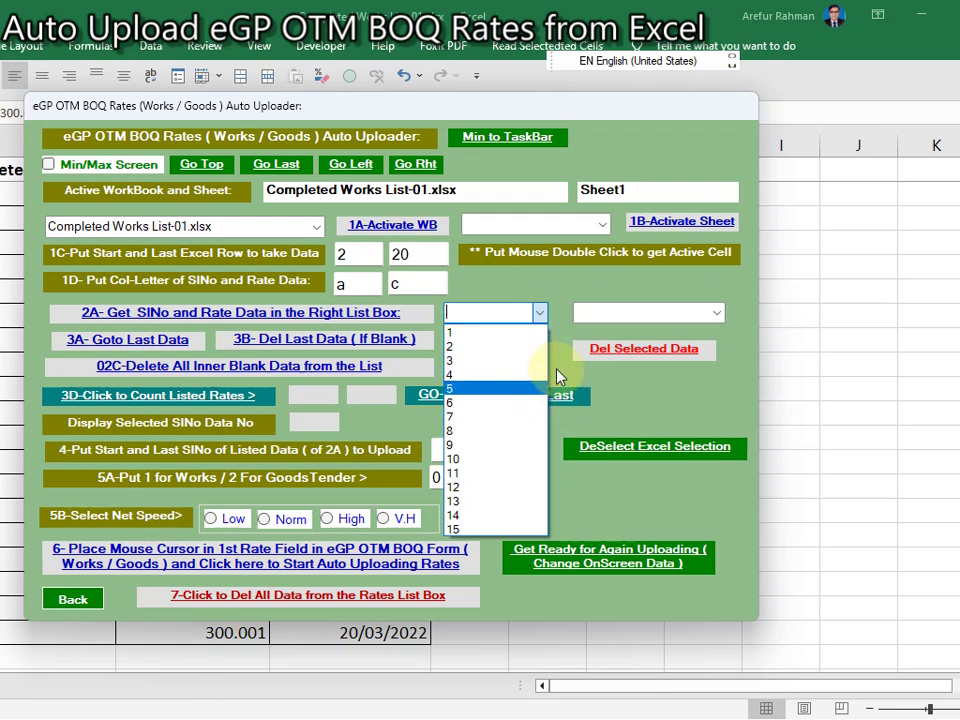
left_click(538, 313)
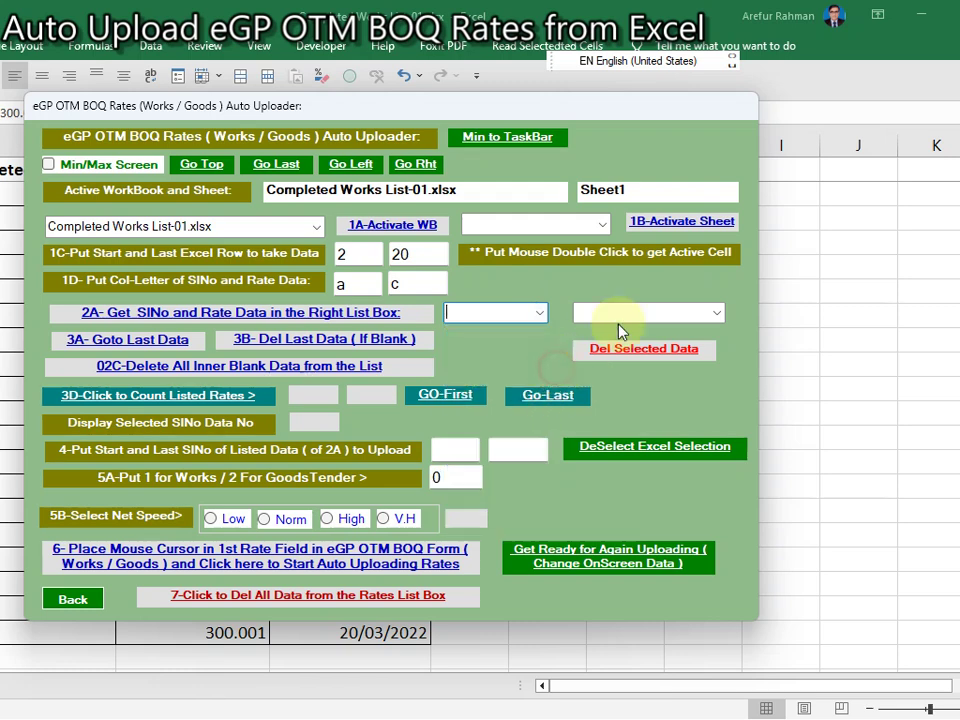
left_click(715, 318)
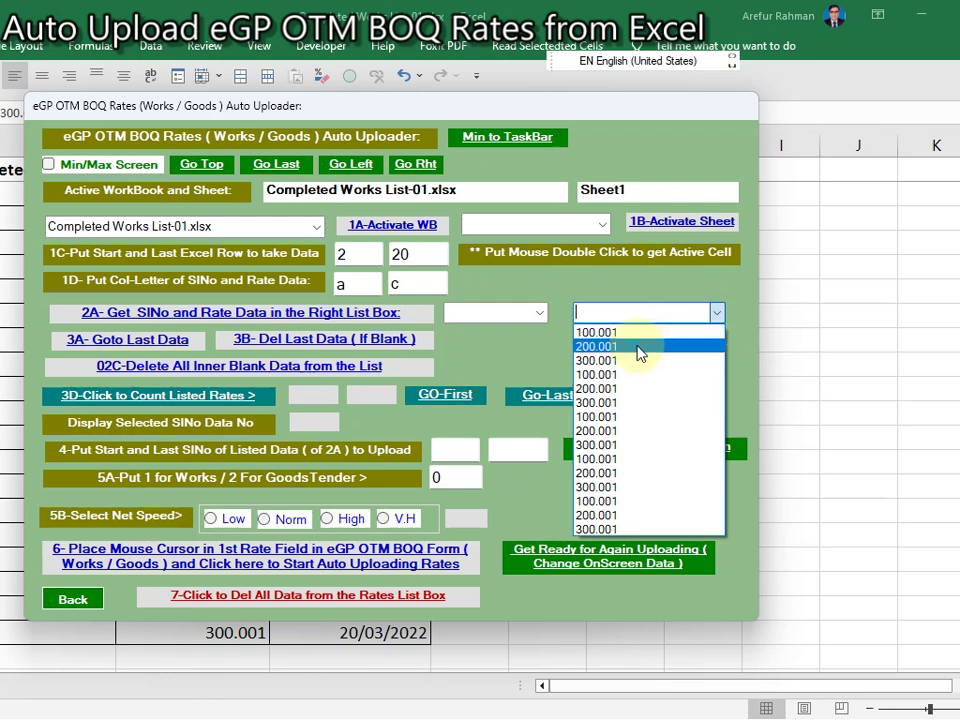
left_click(474, 374)
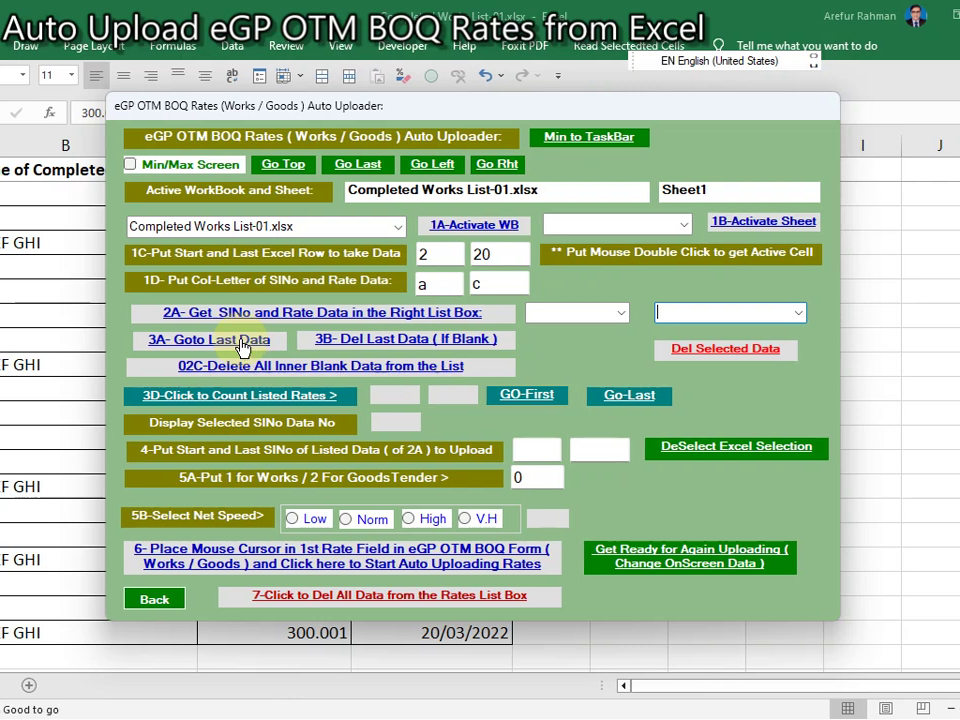
Step: Jump to the last entry (serial 15), clear blank rates, and recount to get 15 listed rates
left_click(242, 344)
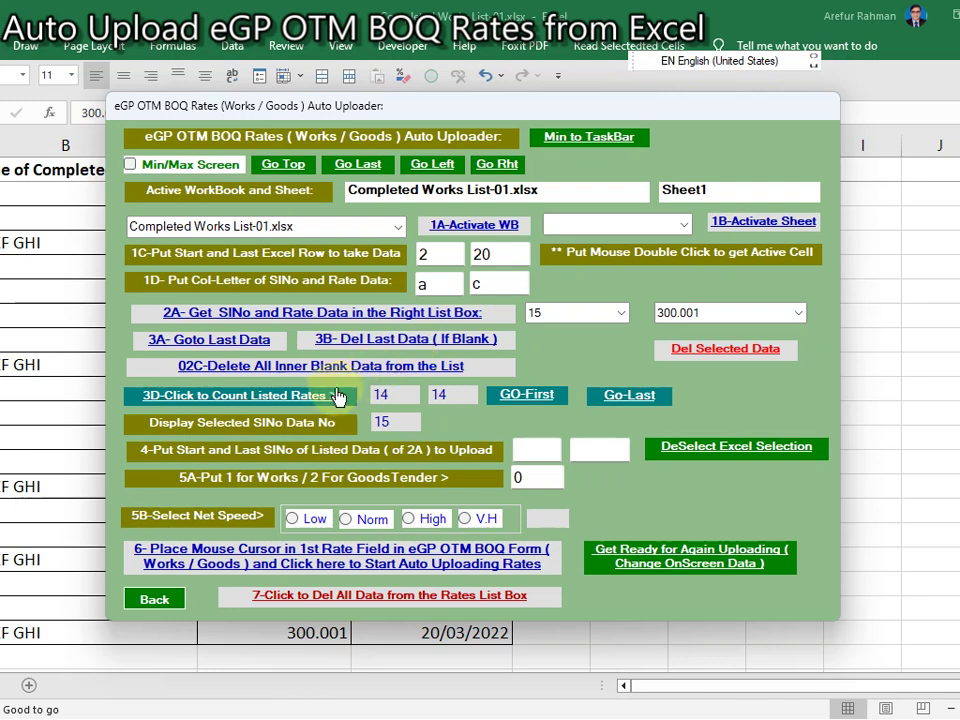
left_click(315, 367)
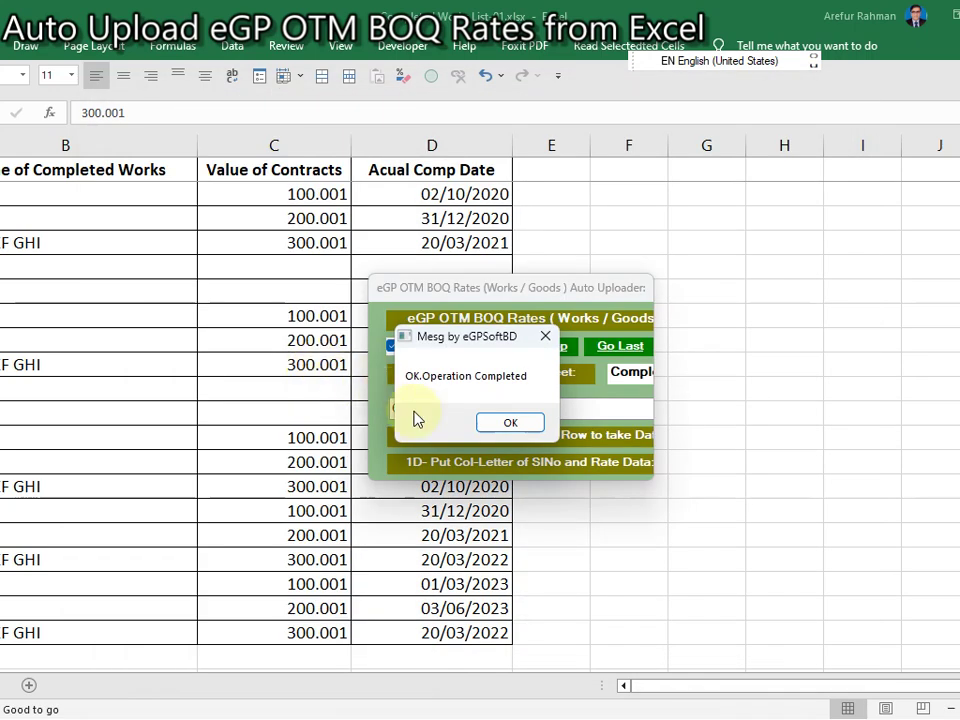
left_click(499, 426)
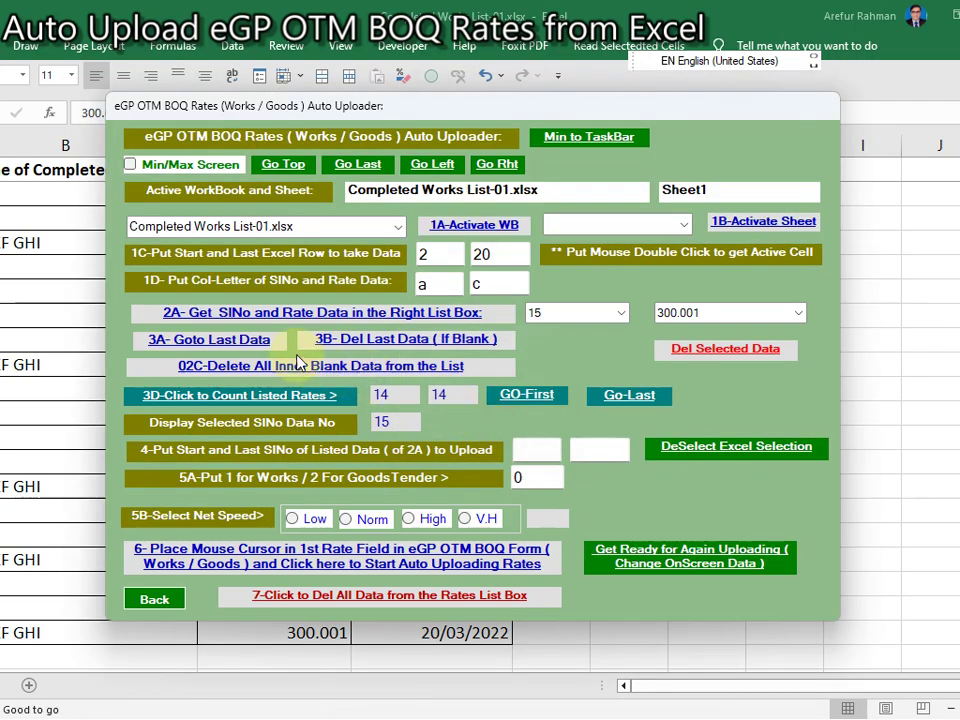
left_click(265, 400)
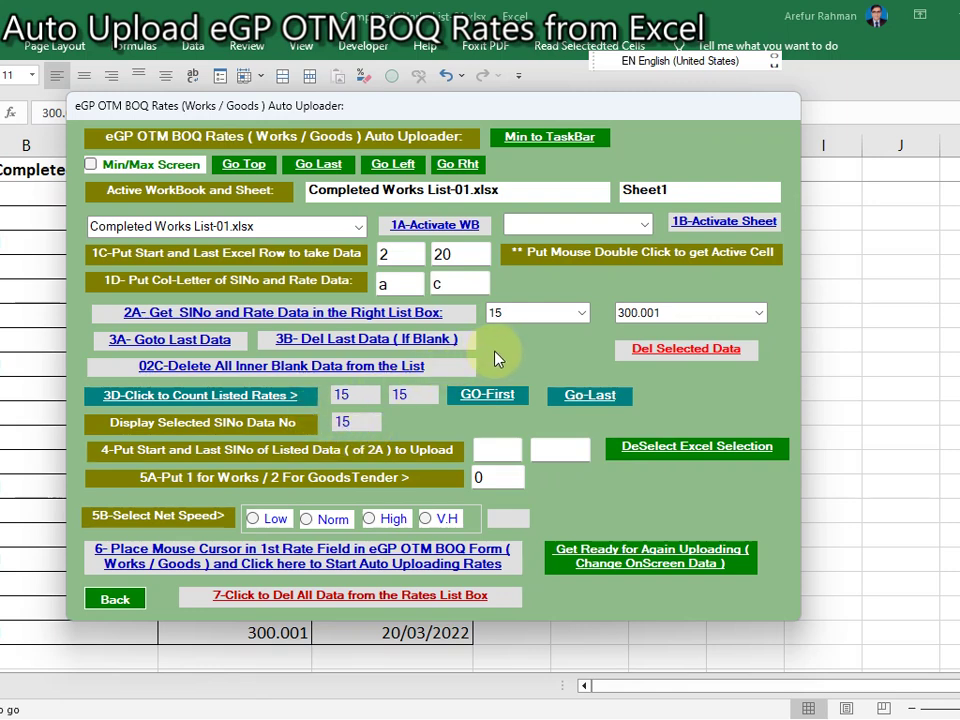
Step: Pick serial number 5 (rate 200.001) in the 2A SlNo dropdown
left_click(580, 314)
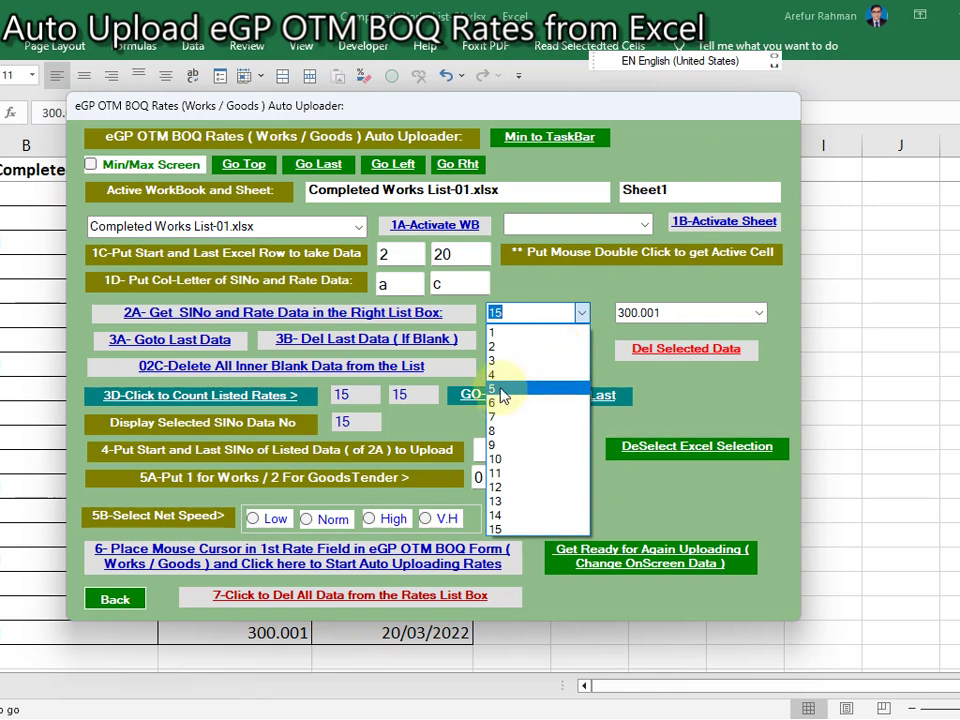
left_click(497, 388)
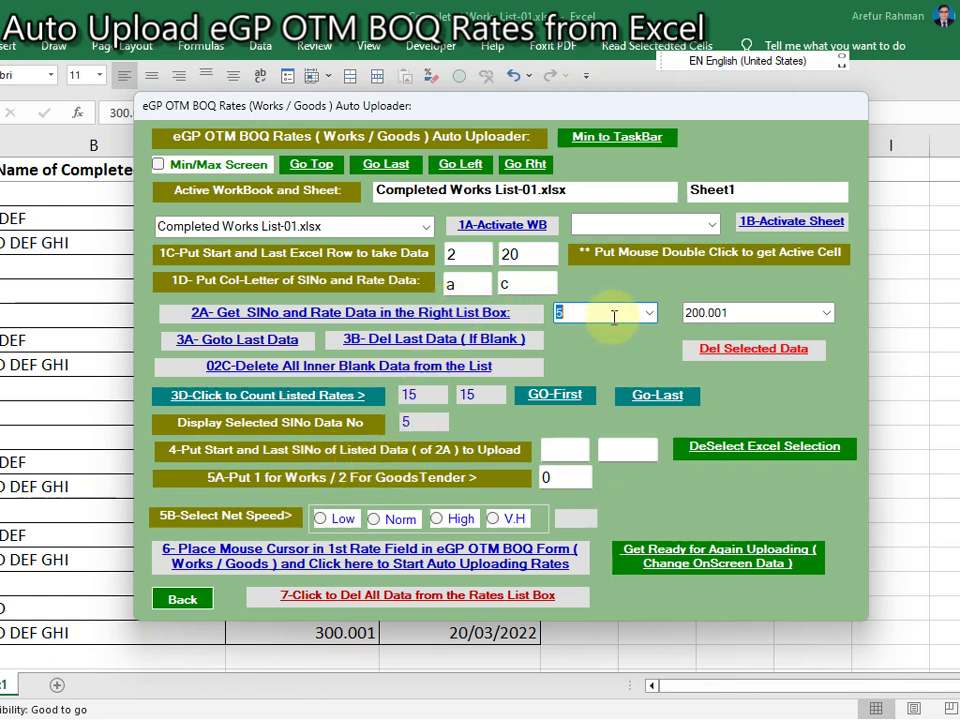
left_click(646, 314)
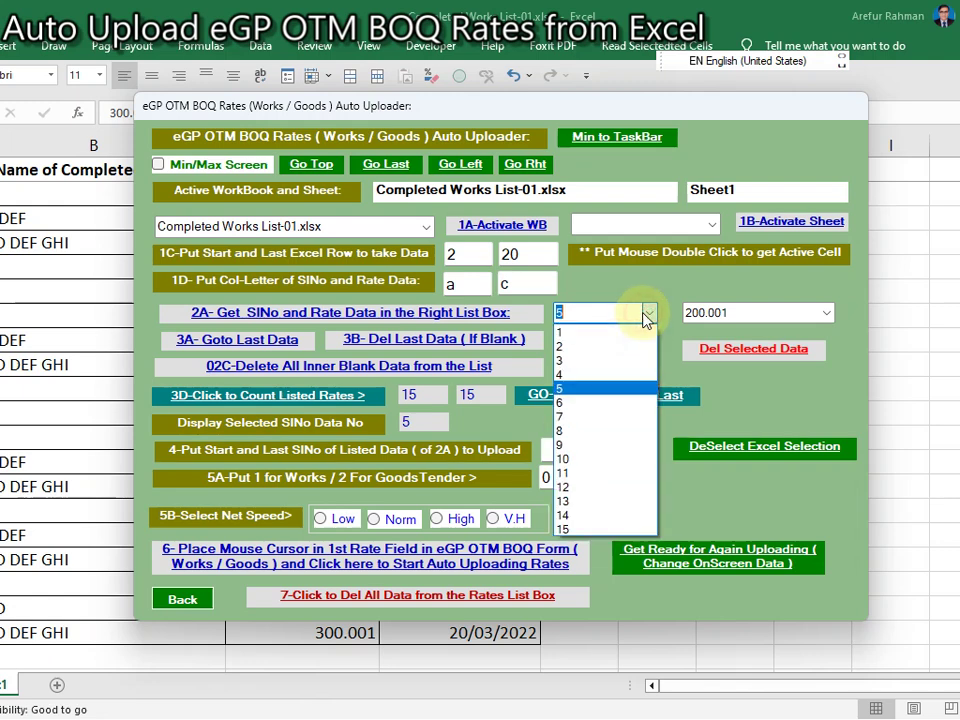
left_click(664, 383)
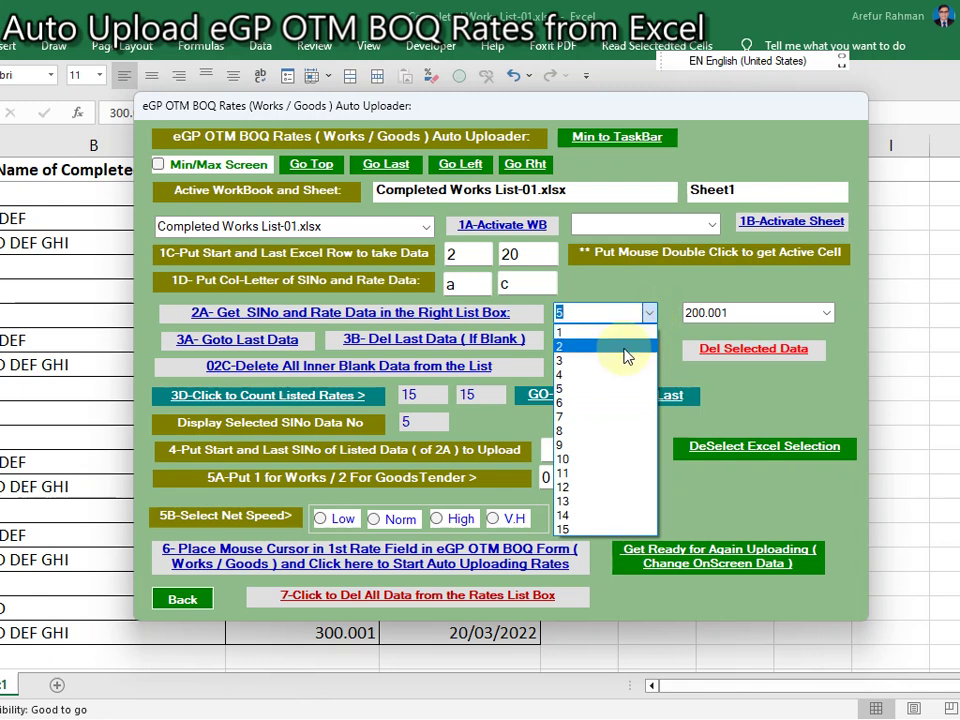
left_click(567, 390)
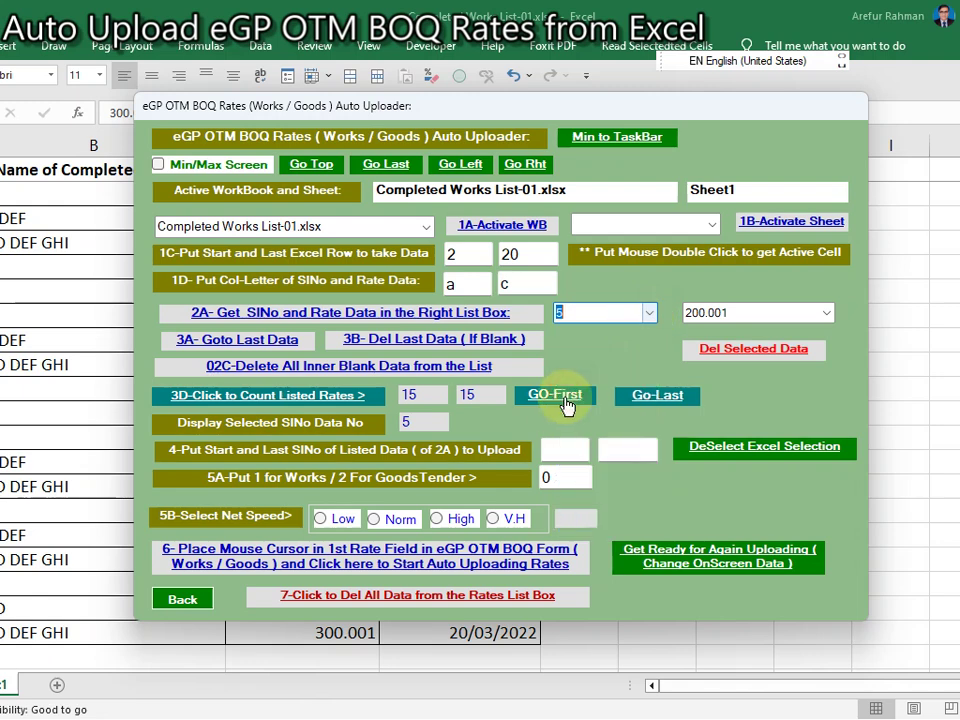
Step: Set upload start SlNo 5 and last SlNo 10, and enter 1 for a Works tender
left_click(561, 452)
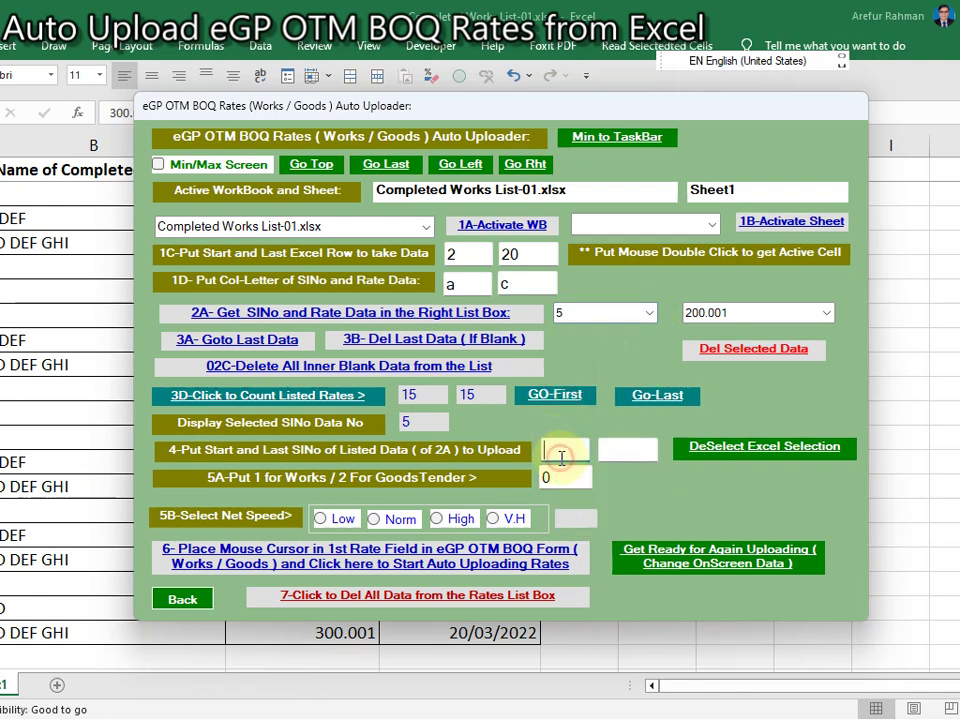
type("5")
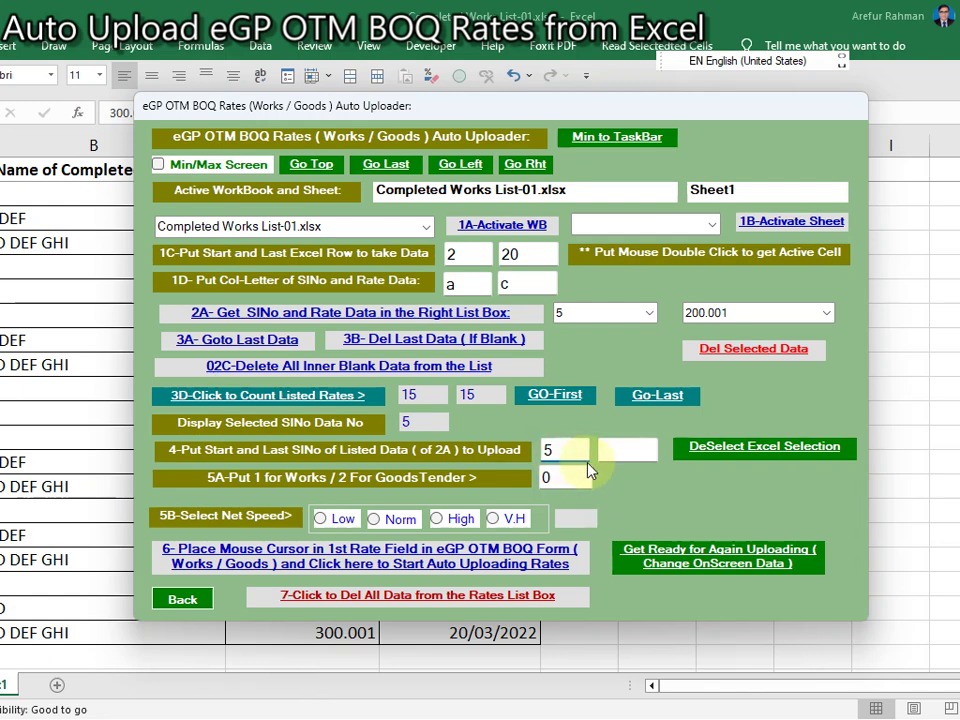
left_click(612, 449)
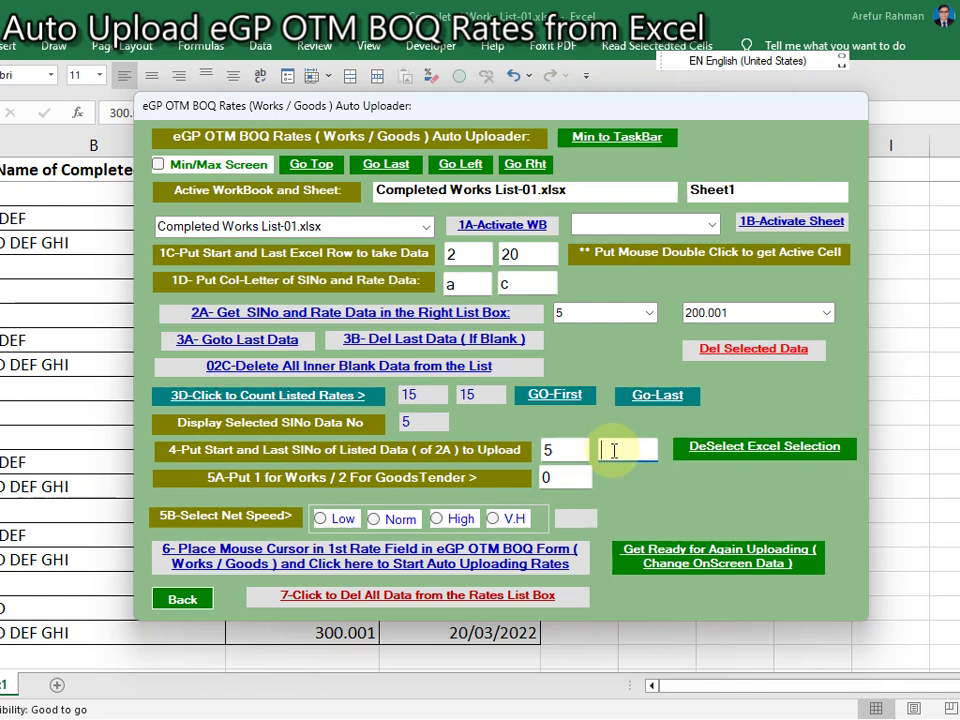
left_click(614, 451)
type("10")
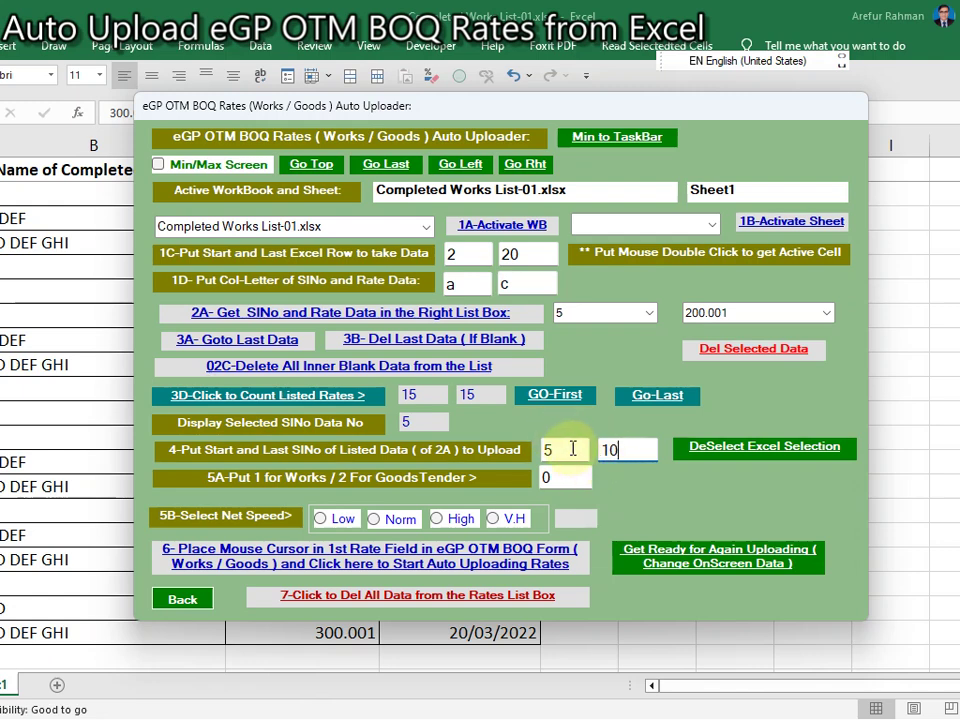
double_click(572, 449)
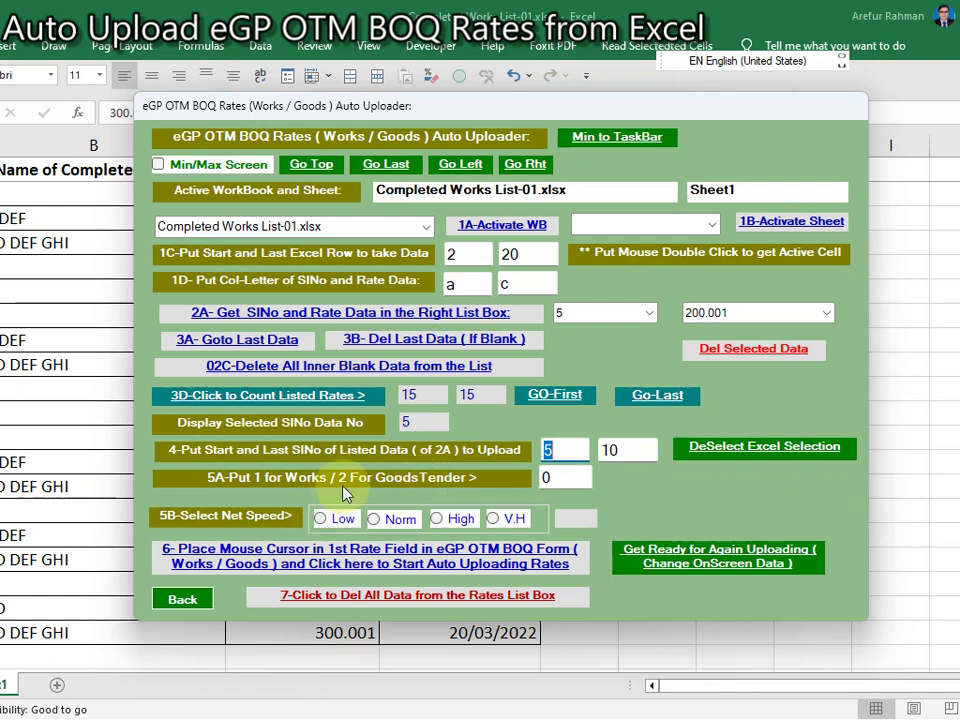
double_click(561, 477)
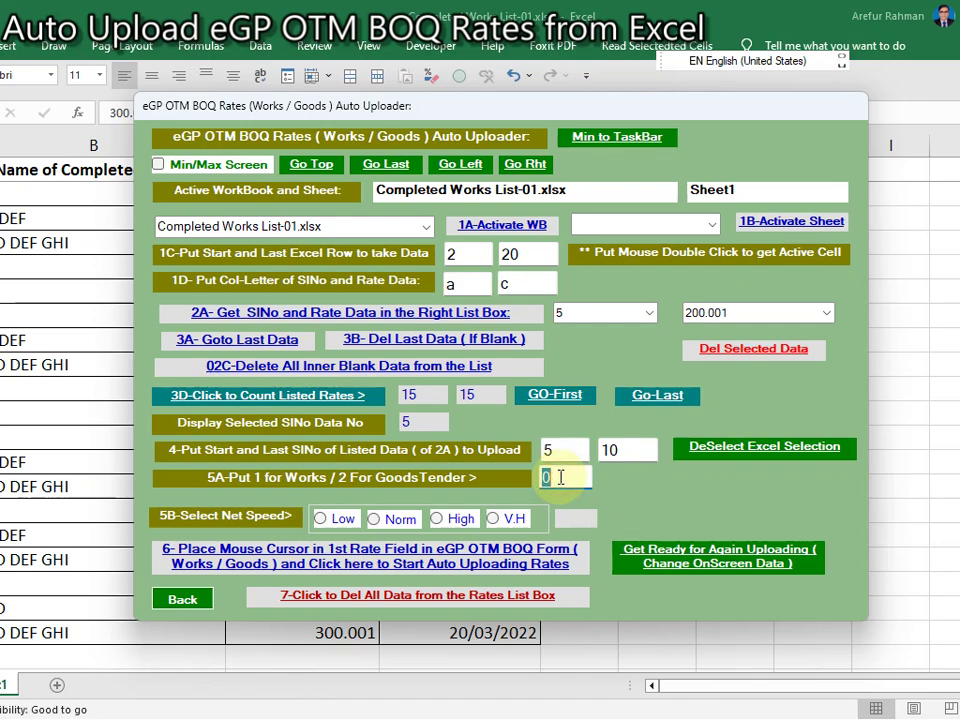
type("1")
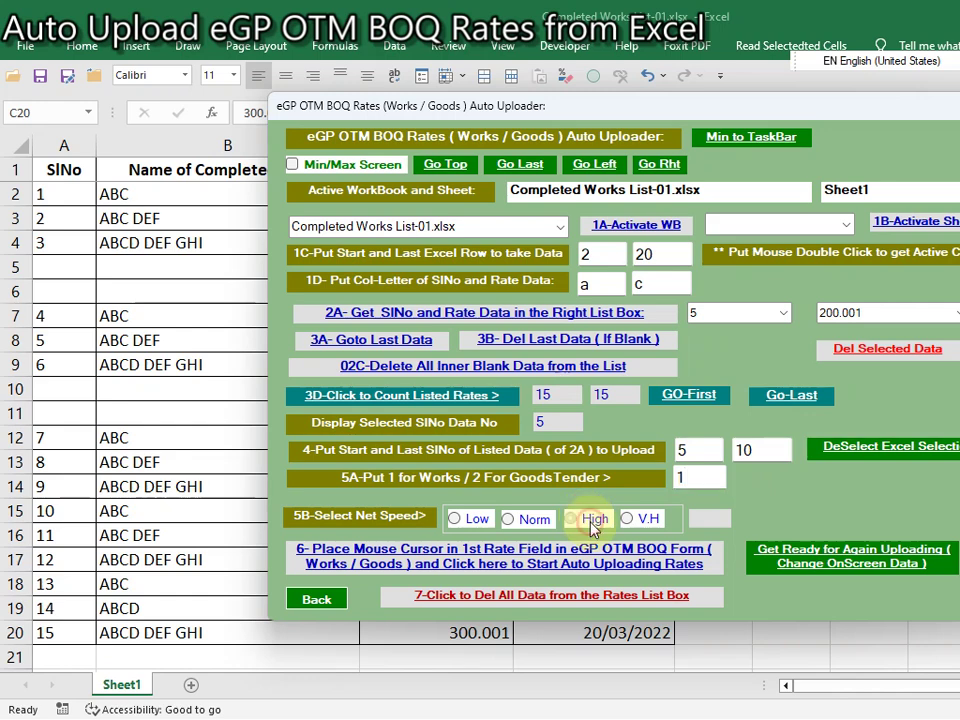
Step: Choose High net speed and bring the e-GP BOQ page to the front
left_click(582, 519)
left_click(568, 519)
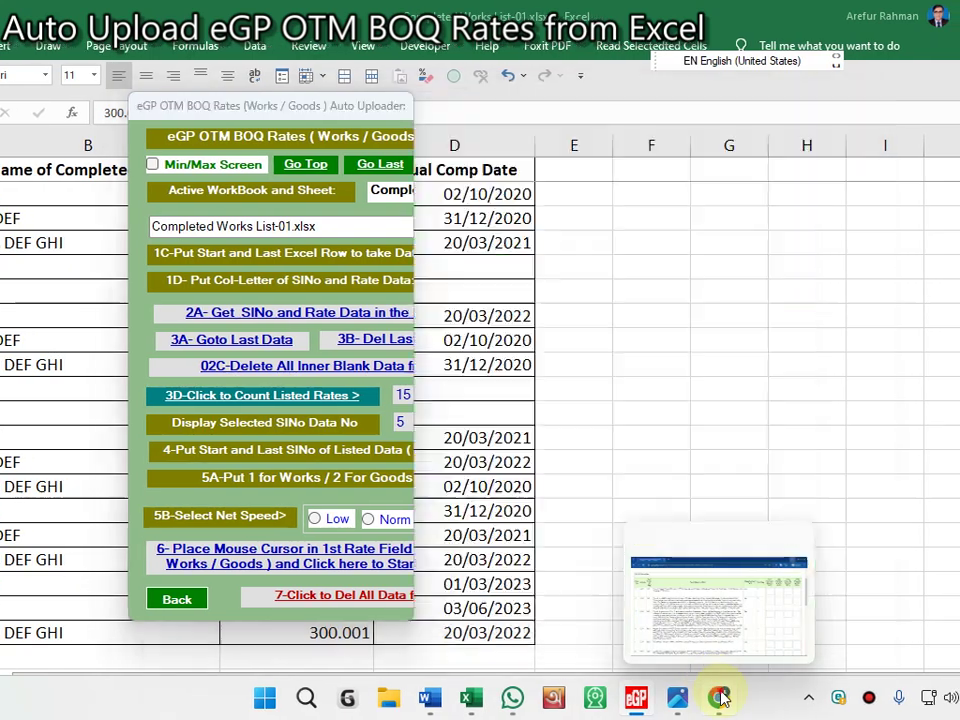
left_click(658, 597)
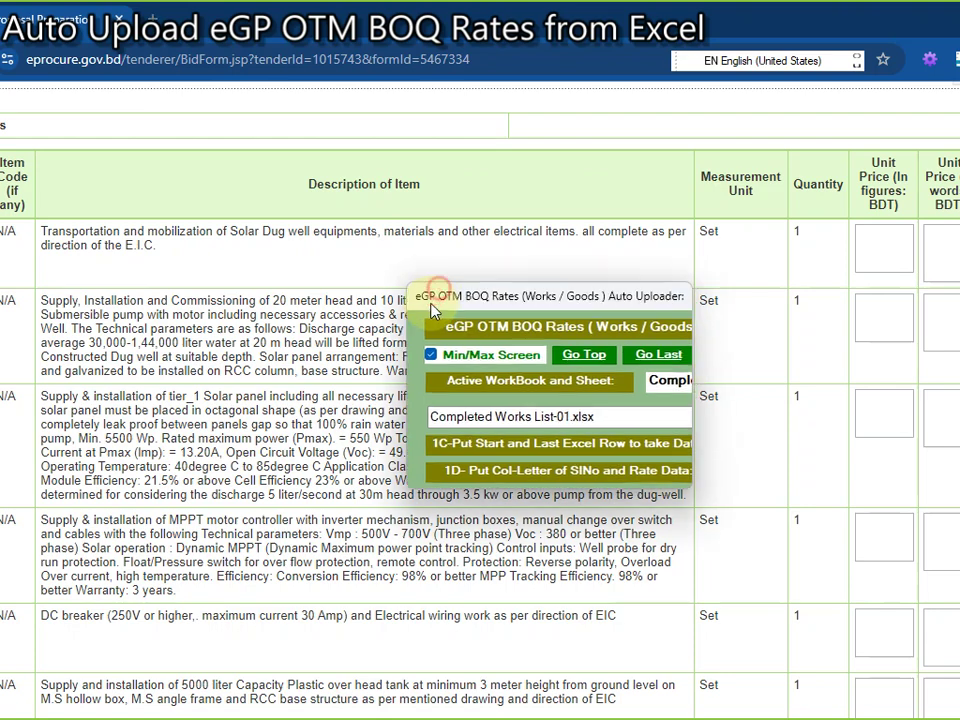
Step: Auto-upload the rates into the BOQ Unit Price fields from the first cell and dismiss the completion message
left_click_drag(425, 288, 343, 472)
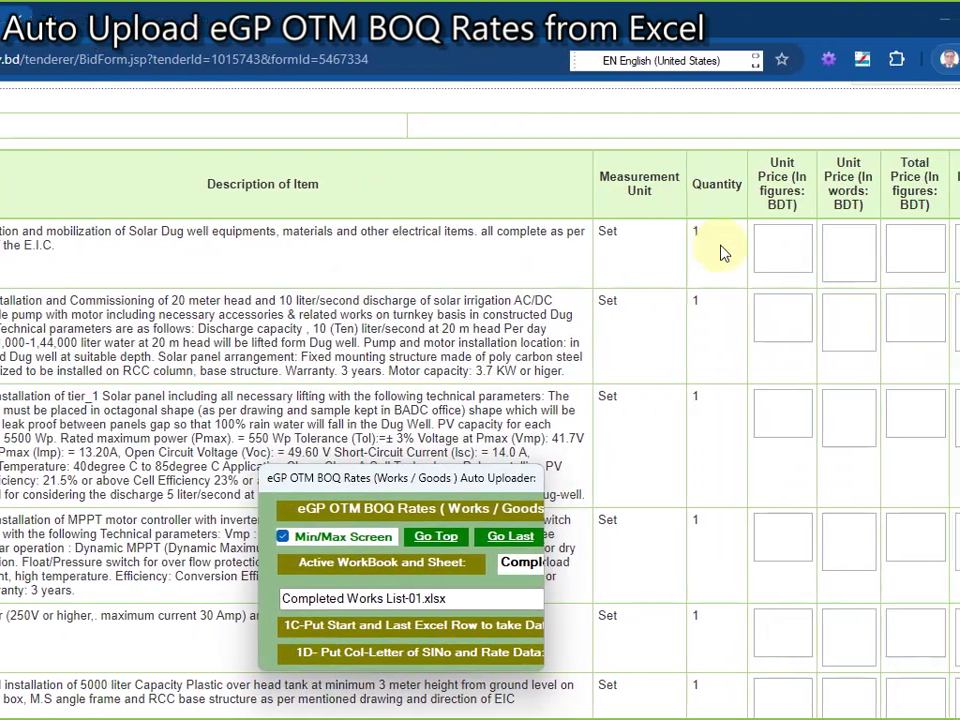
left_click(722, 245)
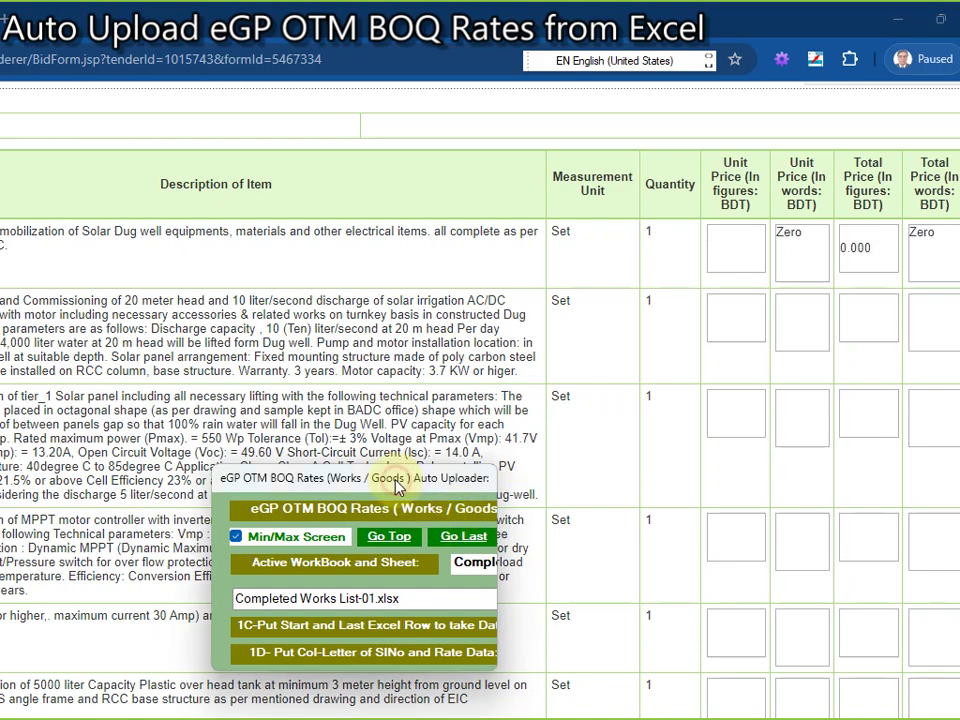
left_click_drag(400, 505, 313, 224)
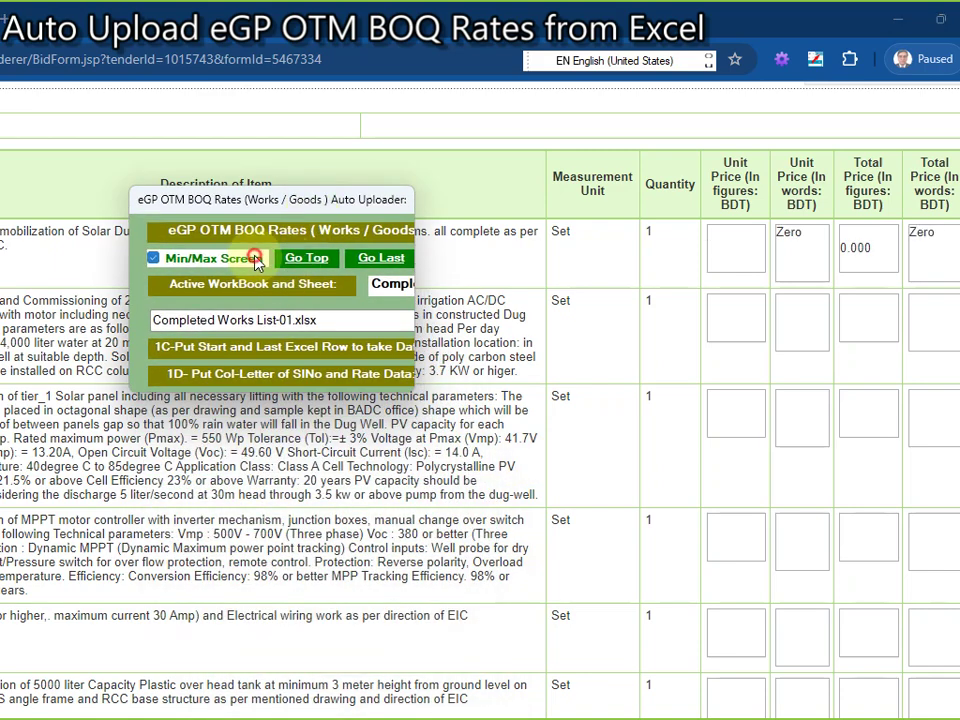
left_click(255, 259)
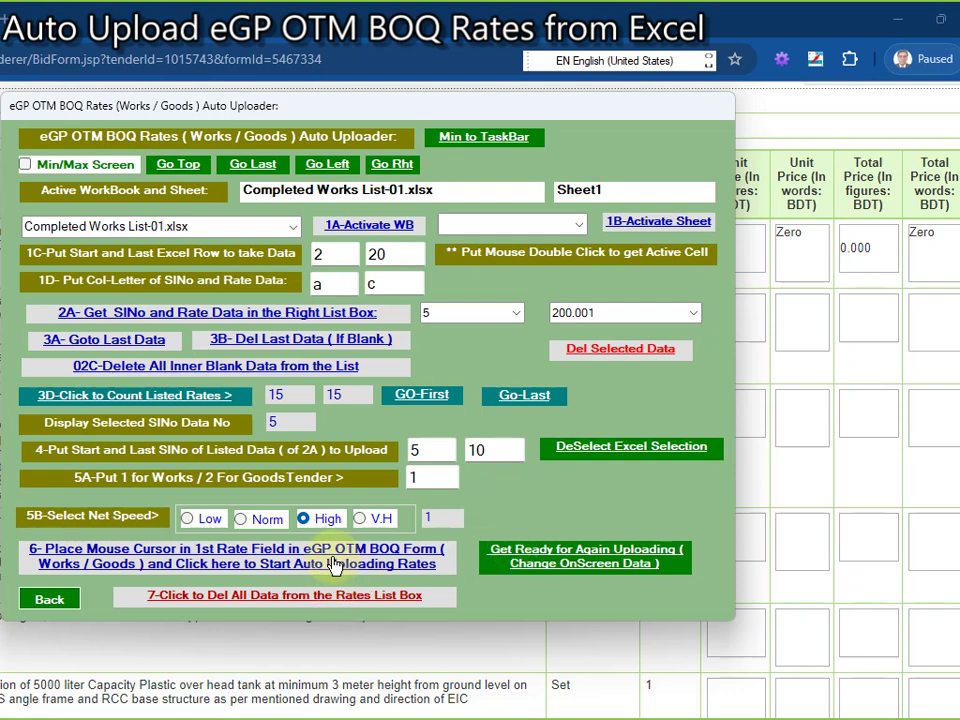
left_click(335, 565)
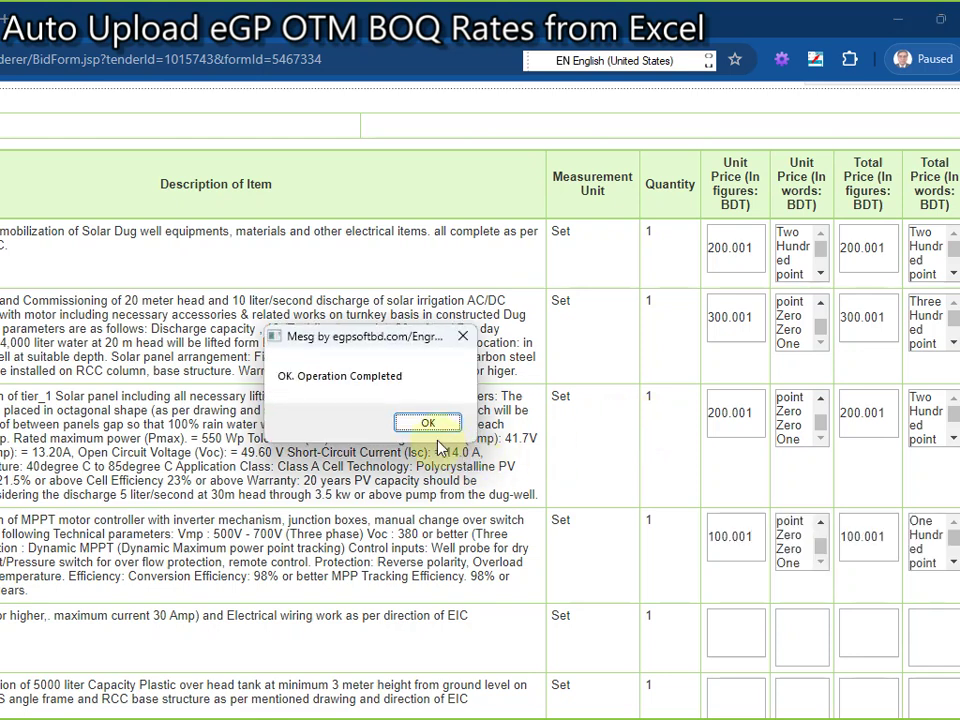
left_click(427, 423)
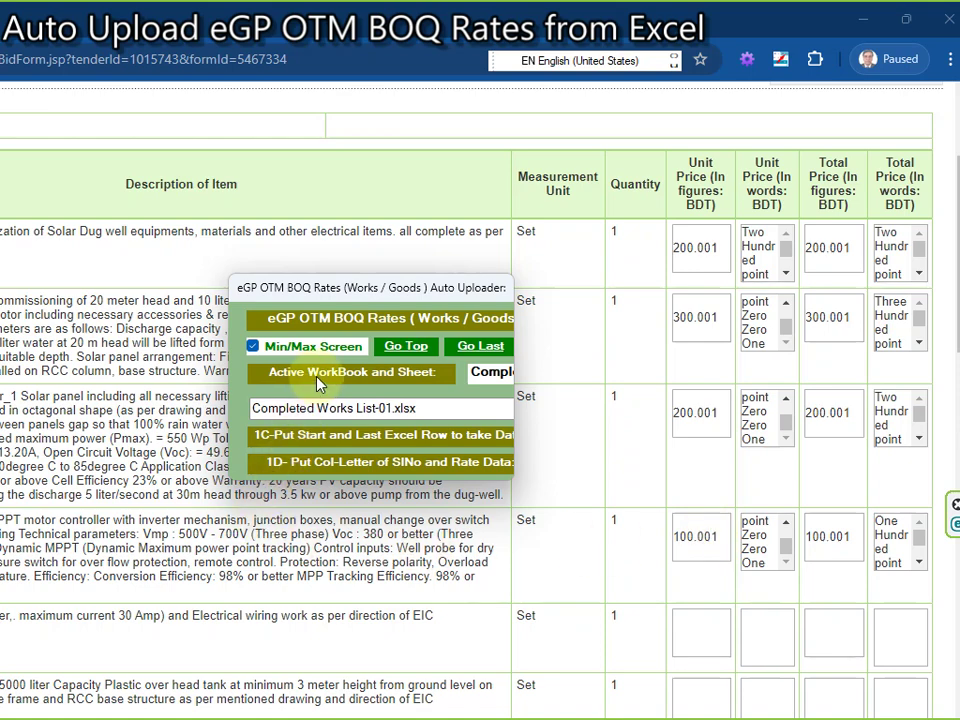
Step: Expand the uploader, select serial 10 (rate 100.001) in the SlNo list, and move the window left
left_click(322, 349)
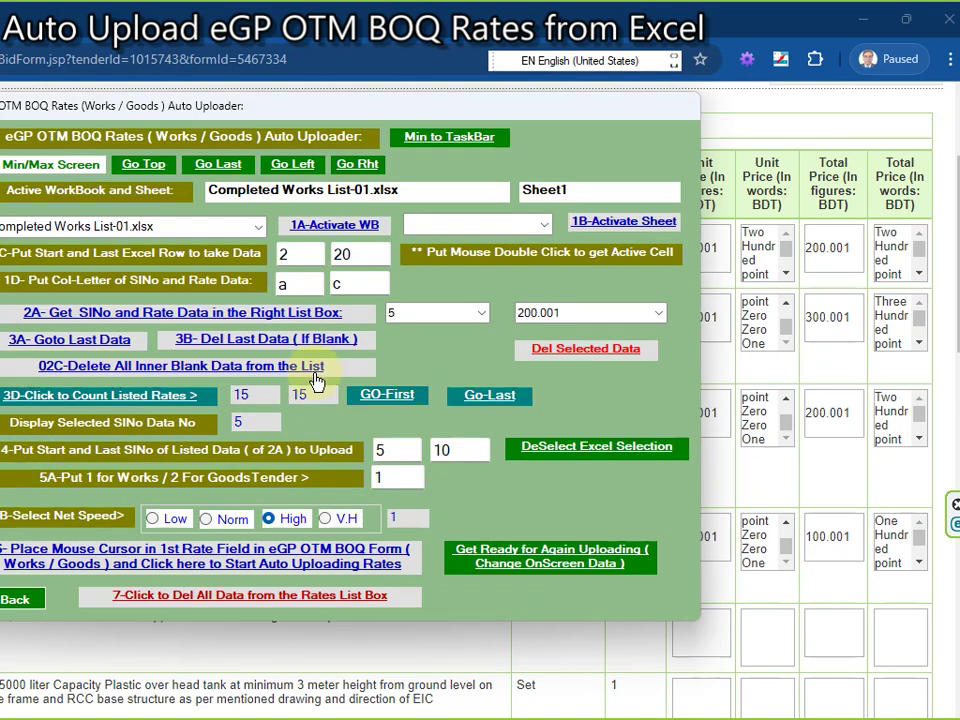
left_click(481, 318)
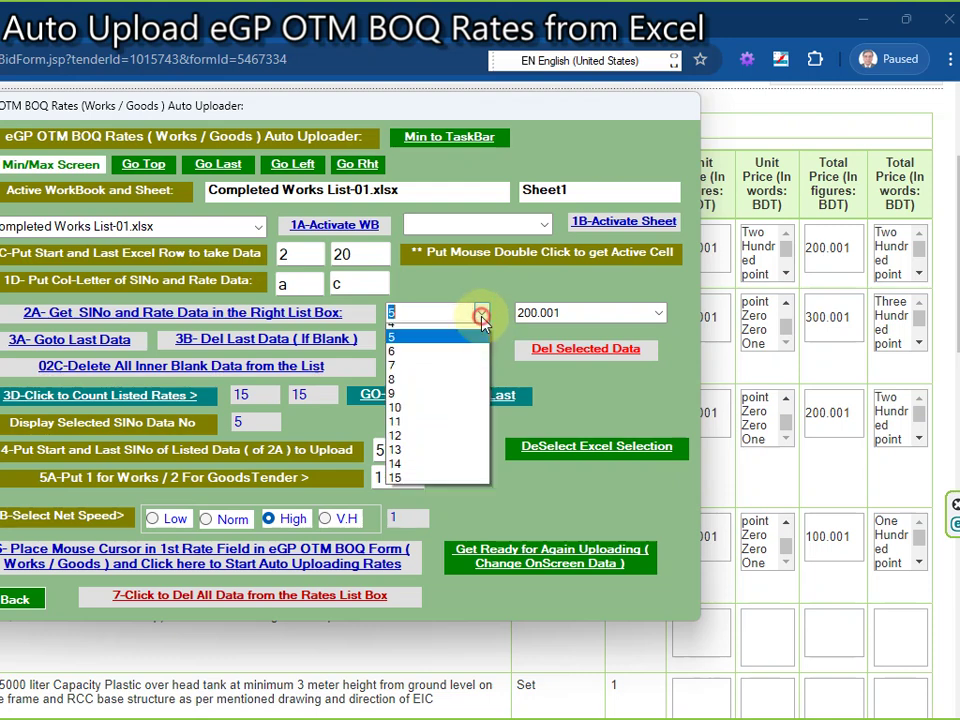
left_click(401, 389)
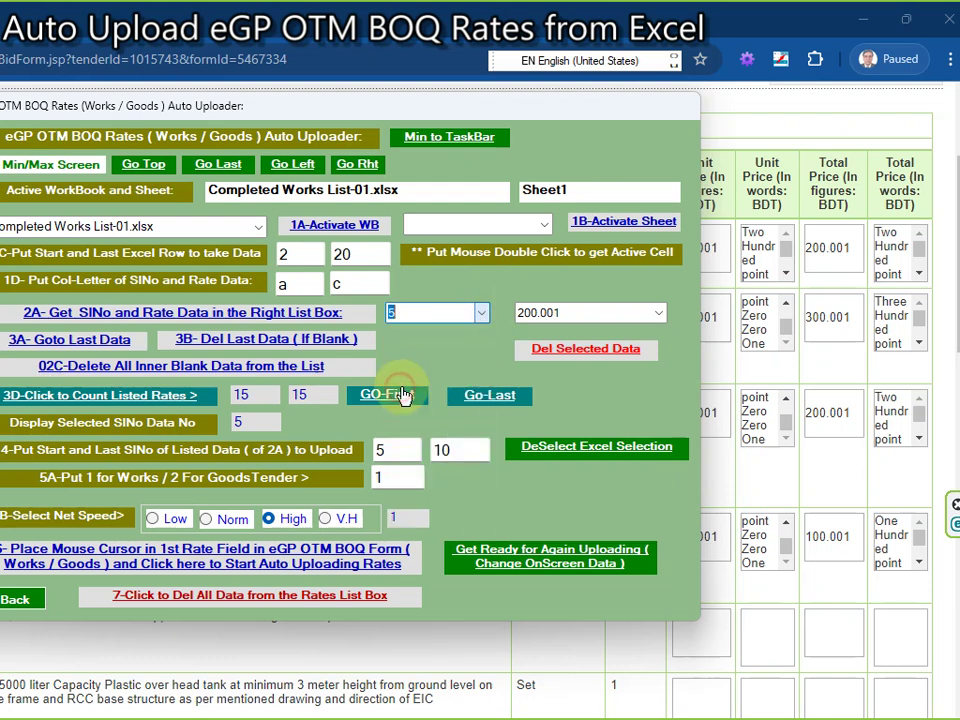
left_click(481, 314)
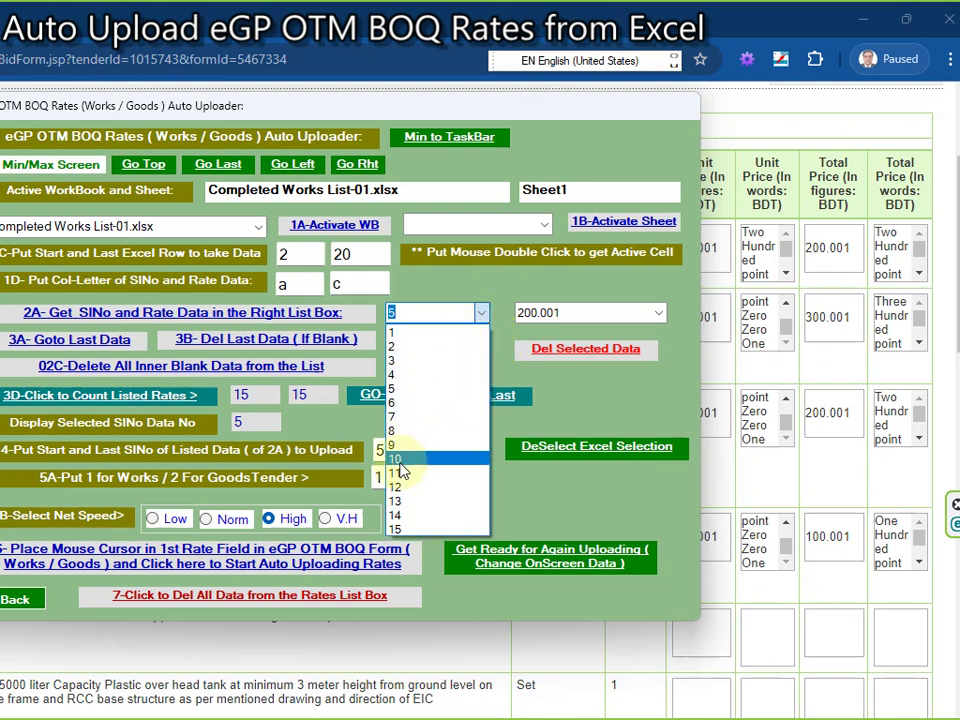
left_click(399, 459)
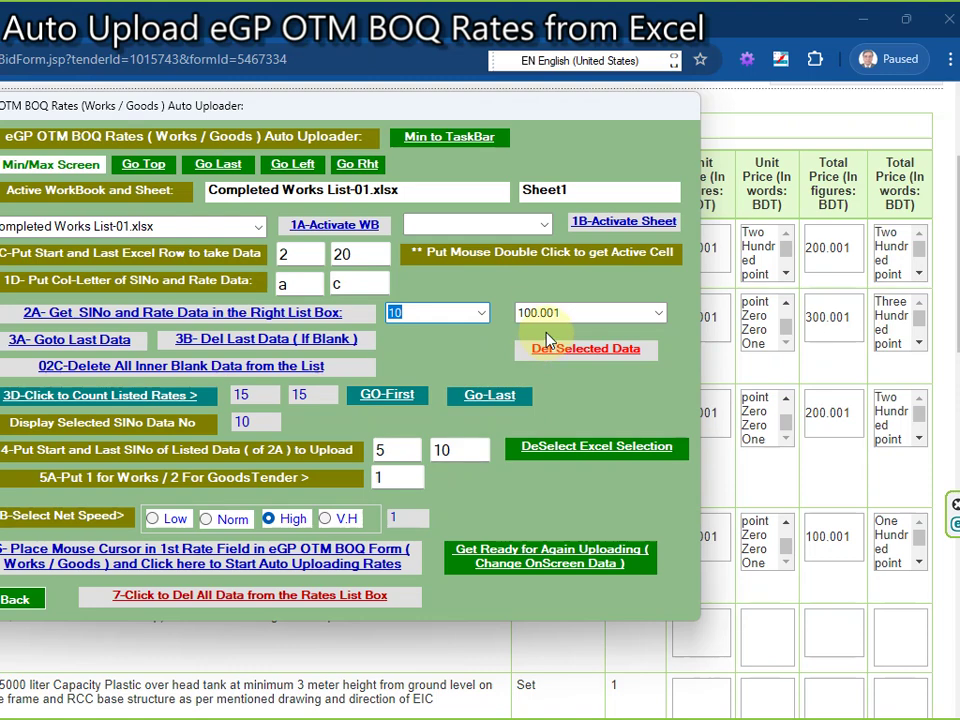
left_click_drag(521, 107, 301, 131)
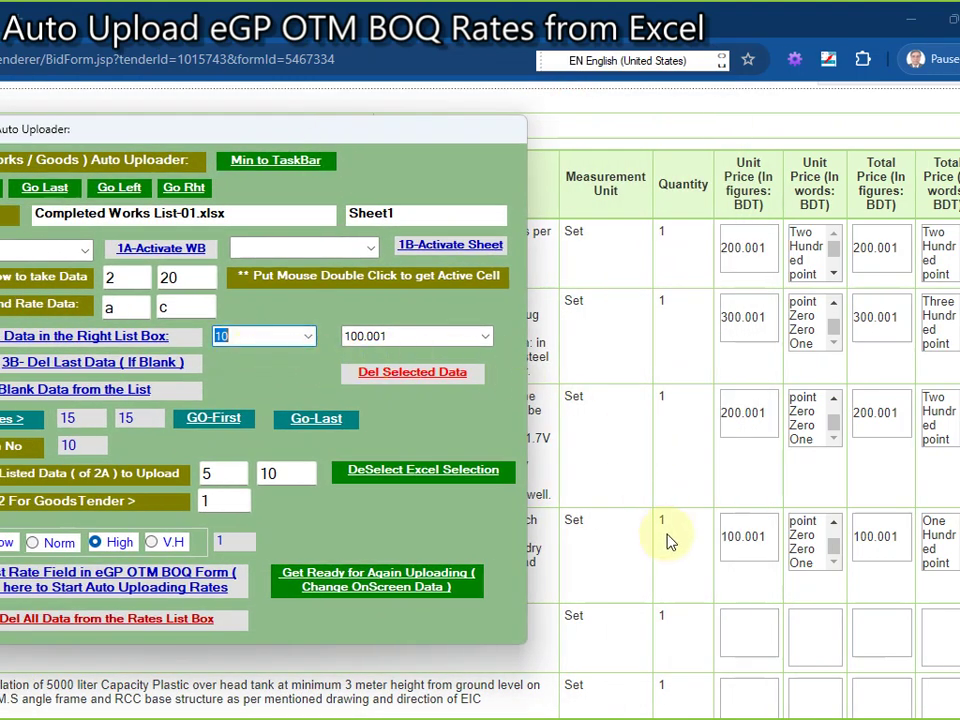
Step: Set the uploader's SlNo list back to serial 5 (rate 200.001) and shift the window left
left_click(720, 540)
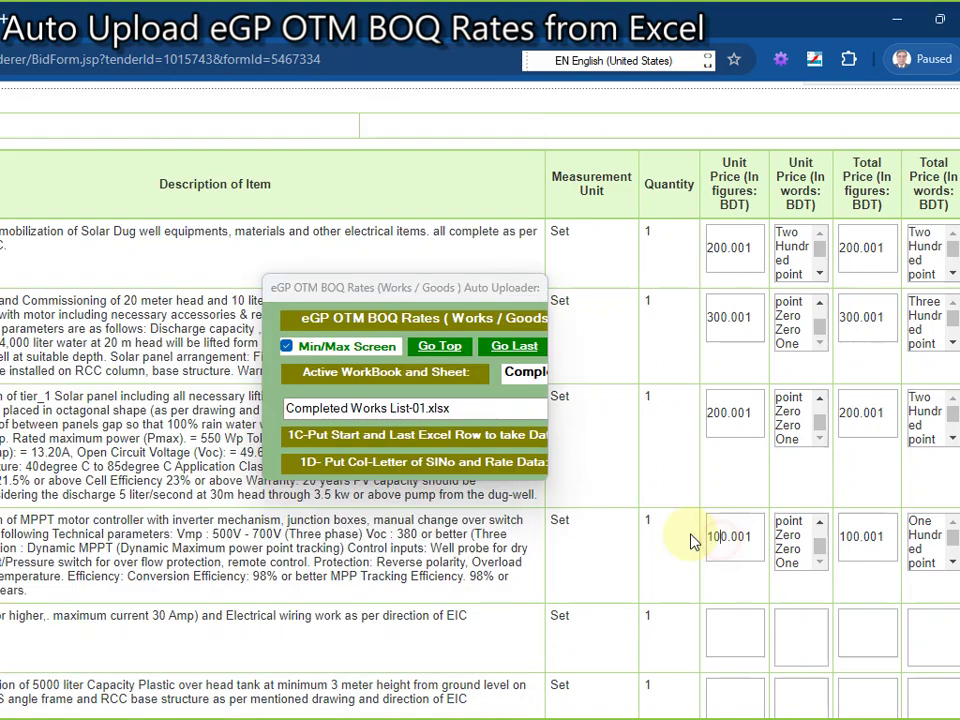
left_click(378, 347)
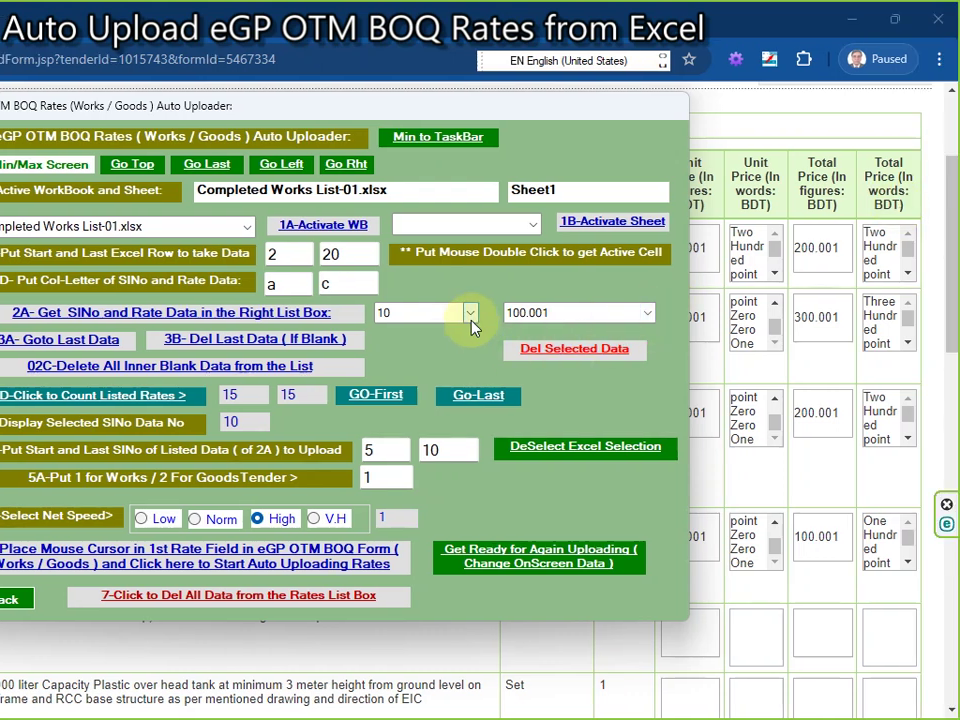
left_click(469, 313)
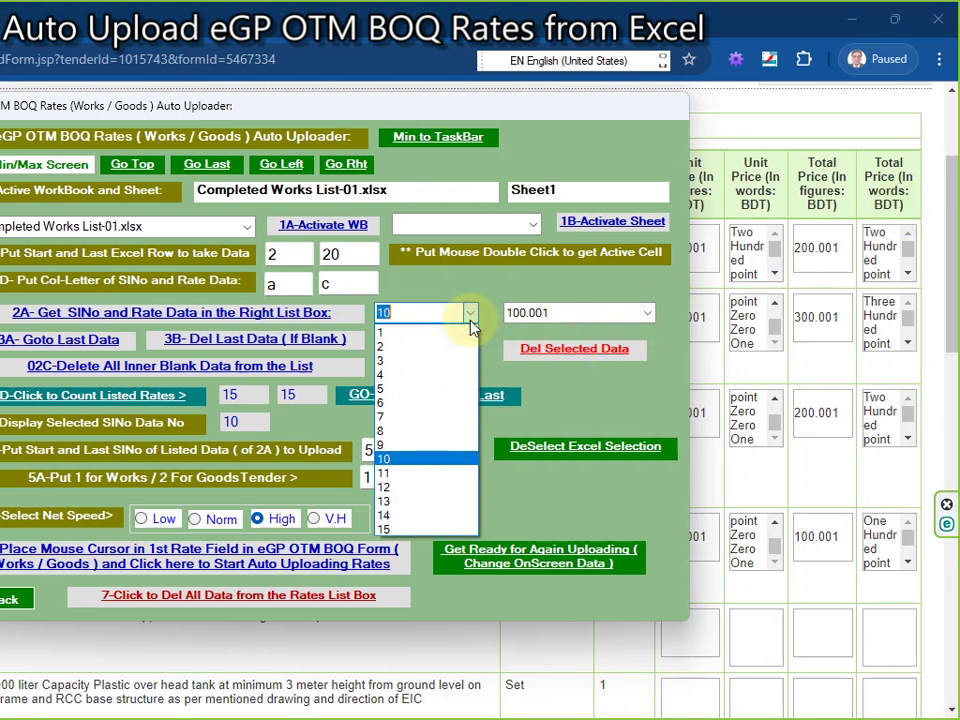
left_click(395, 389)
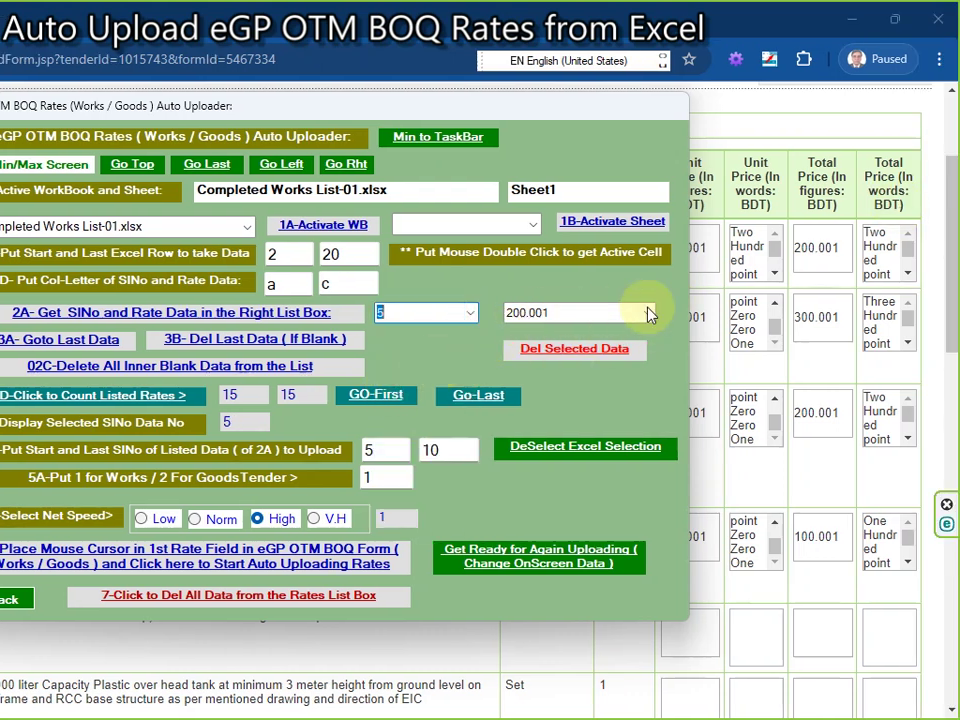
left_click_drag(615, 107, 487, 129)
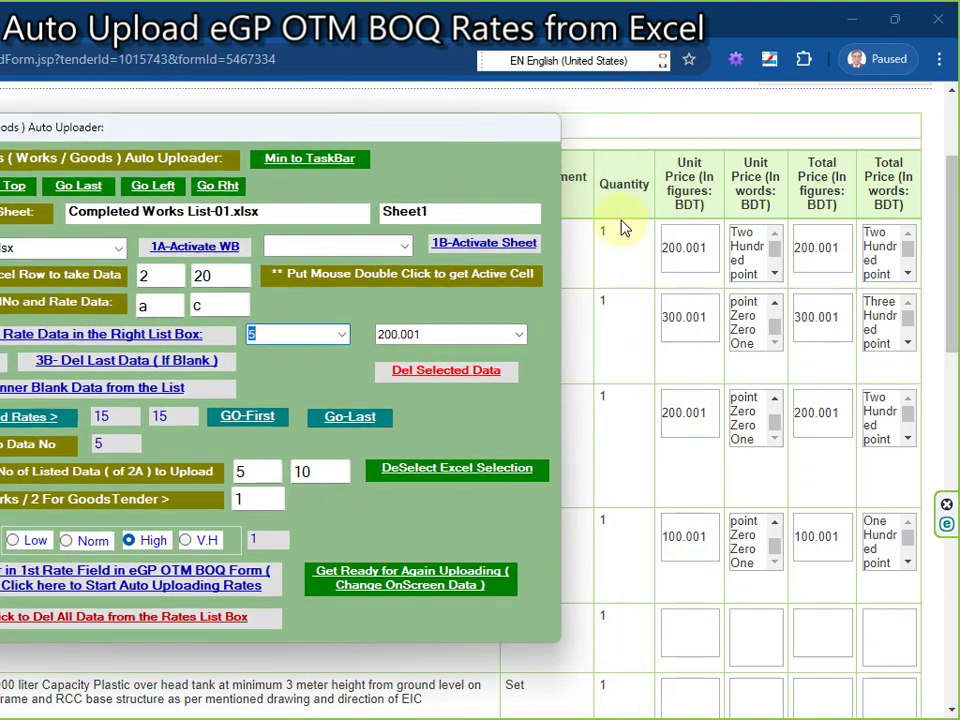
Step: Collapse the uploader to a small panel over the filled BOQ form
left_click(690, 250)
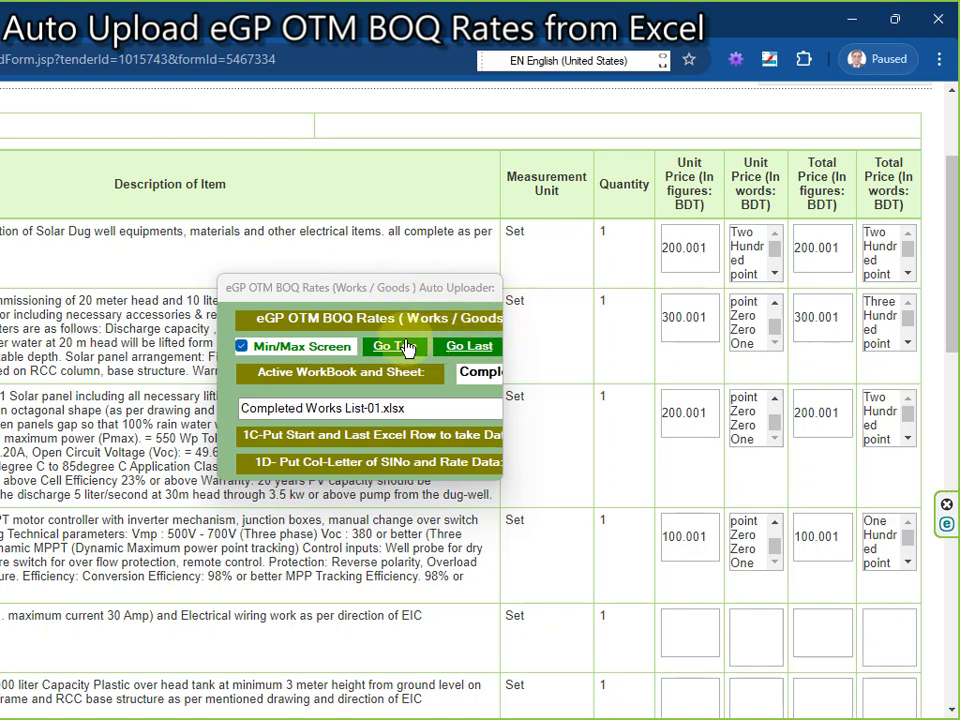
left_click(333, 355)
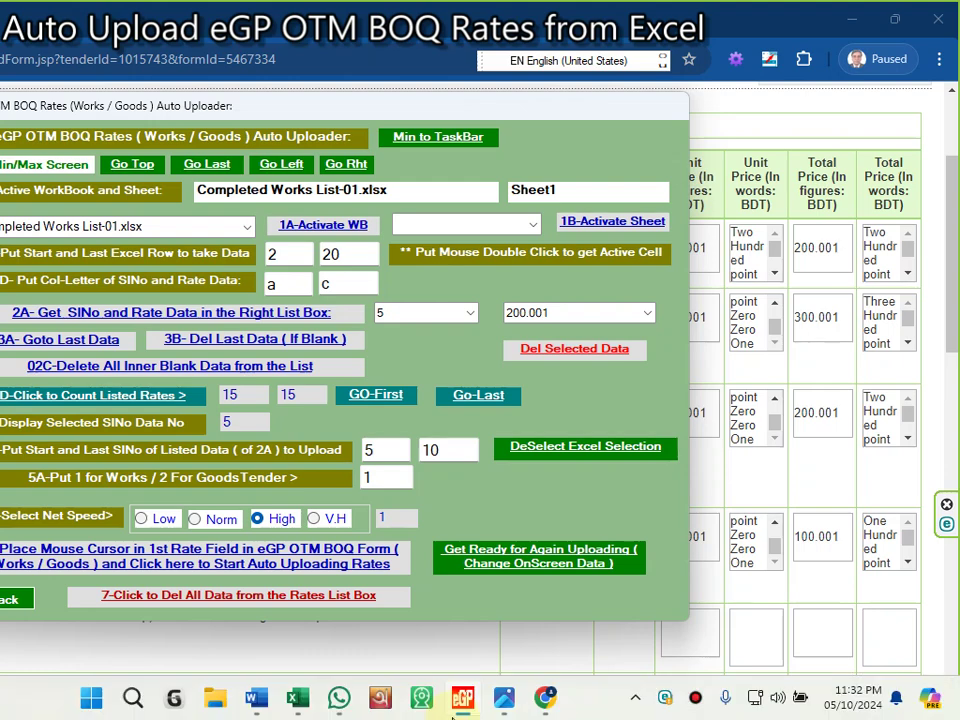
left_click(695, 698)
left_click(300, 124)
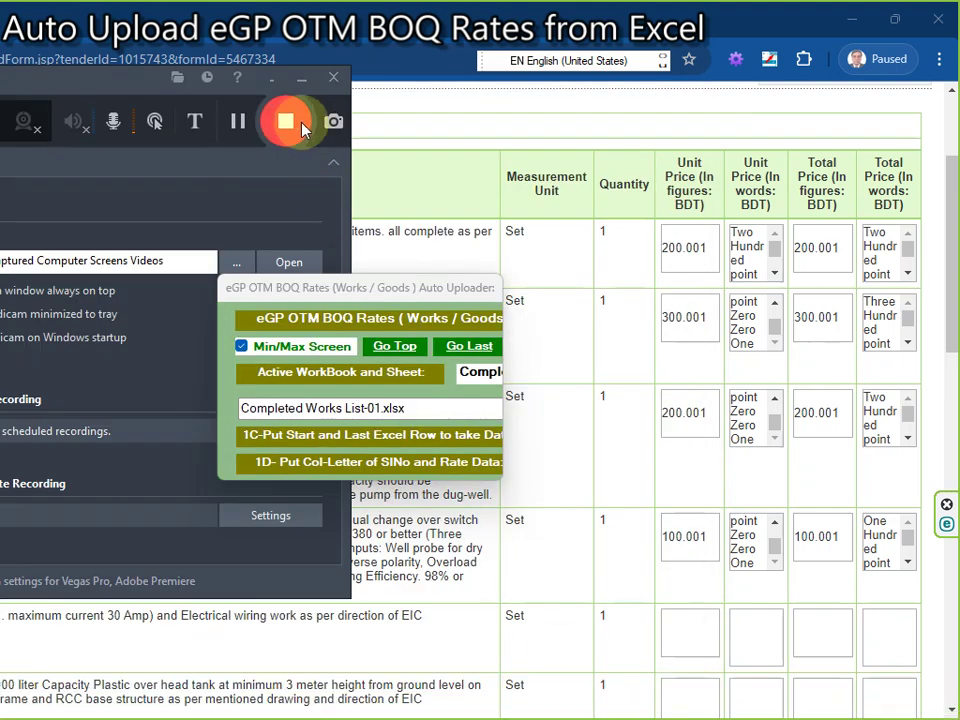